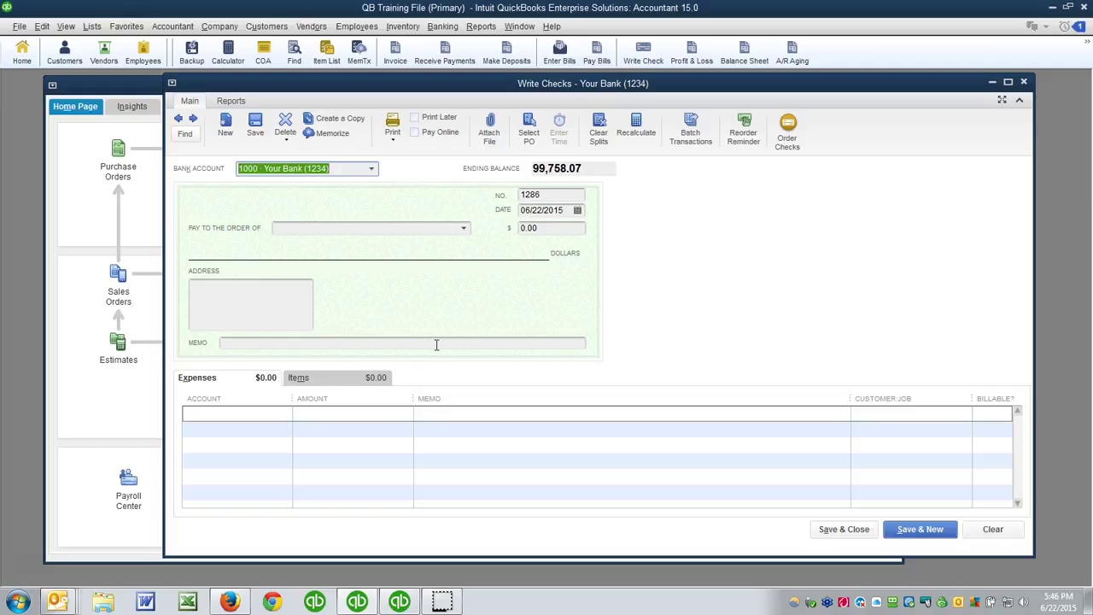
# Set the General preferences to automatically recall the last transaction for a name, and apply them
pyautogui.click(42, 27)
pyautogui.click(81, 316)
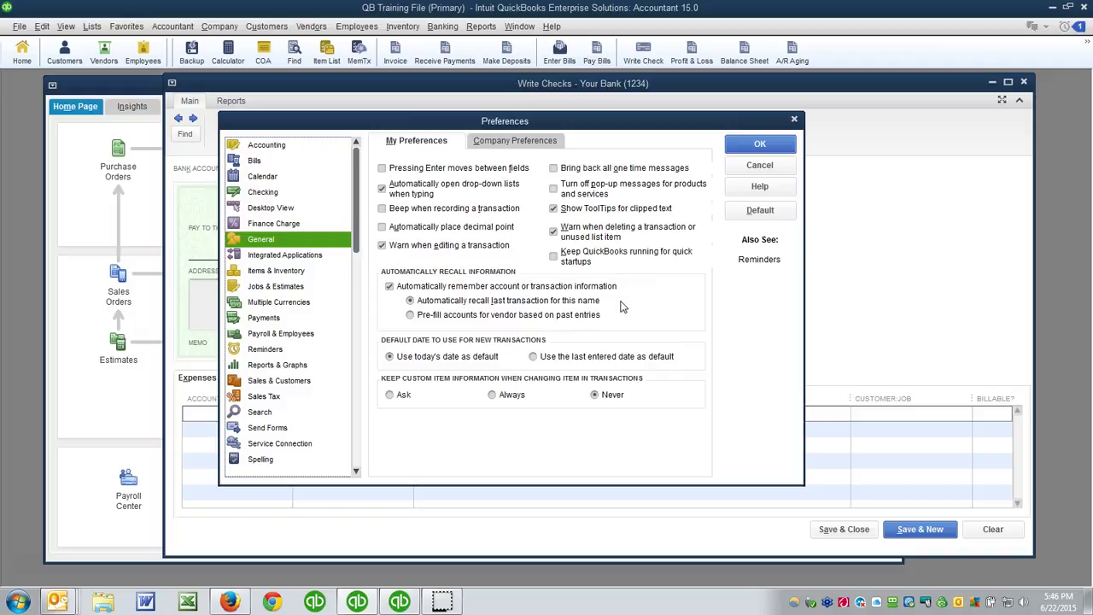
pyautogui.click(586, 300)
pyautogui.click(760, 143)
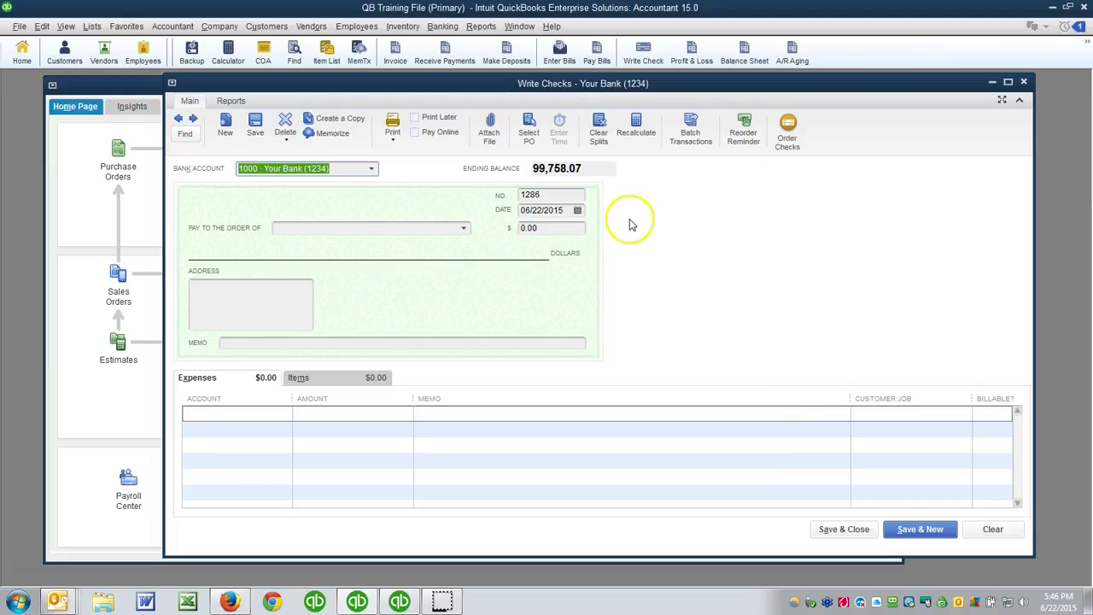
# Examine the item lines on the earlier Home Depot check numbered 1282, and return to a blank check
pyautogui.click(178, 121)
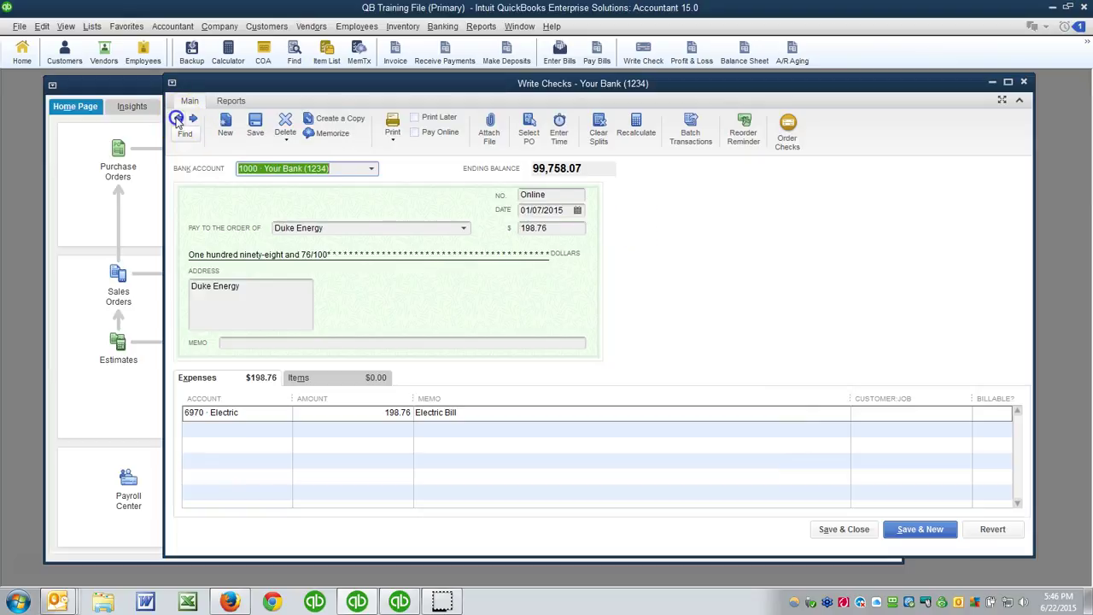
pyautogui.click(178, 121)
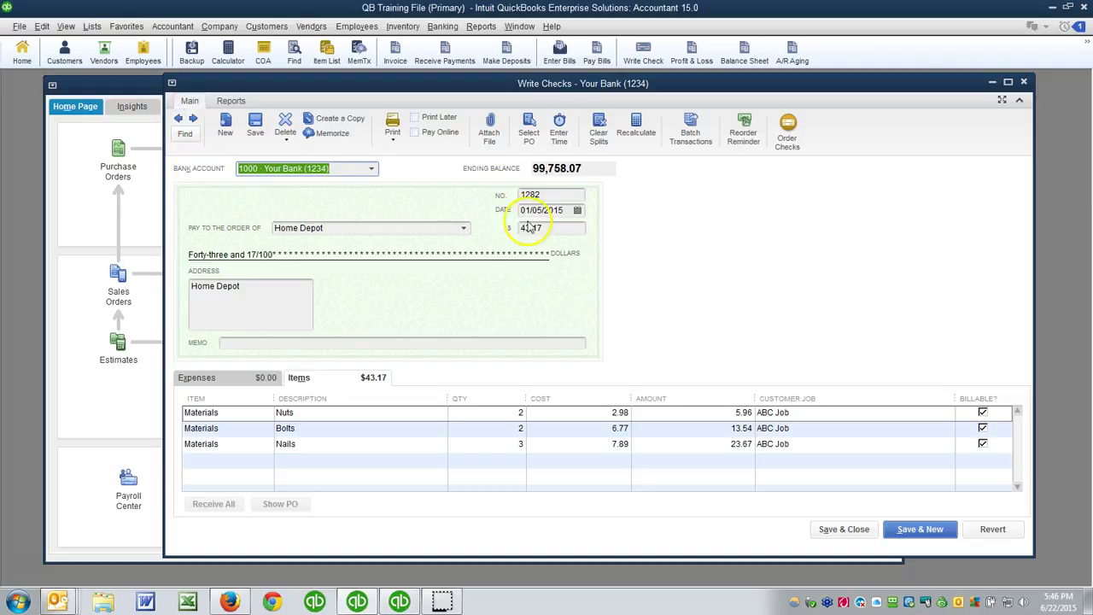
pyautogui.click(368, 229)
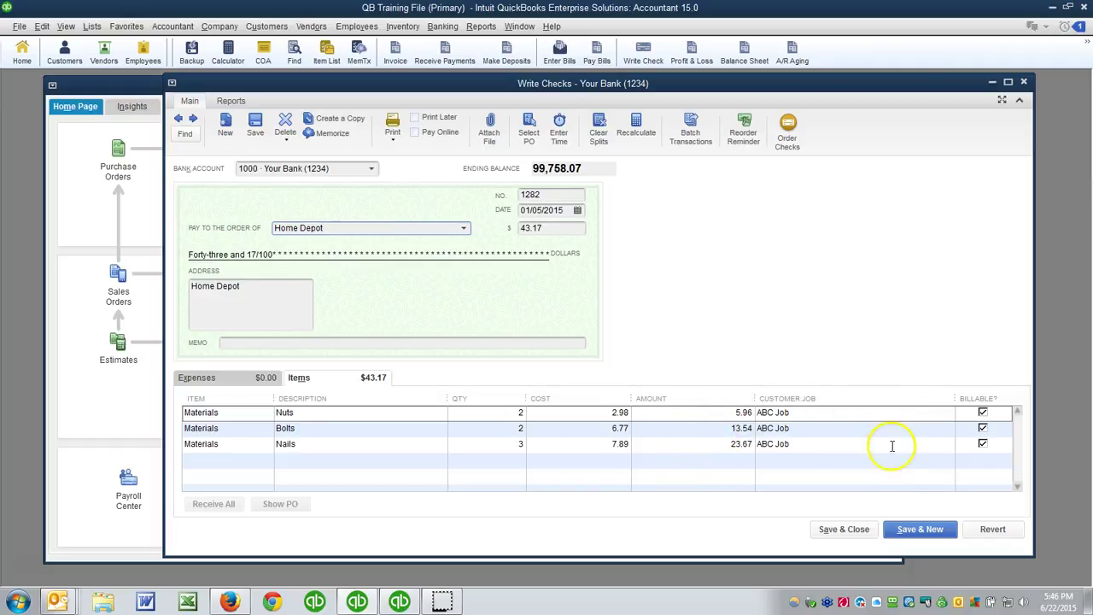
pyautogui.click(911, 531)
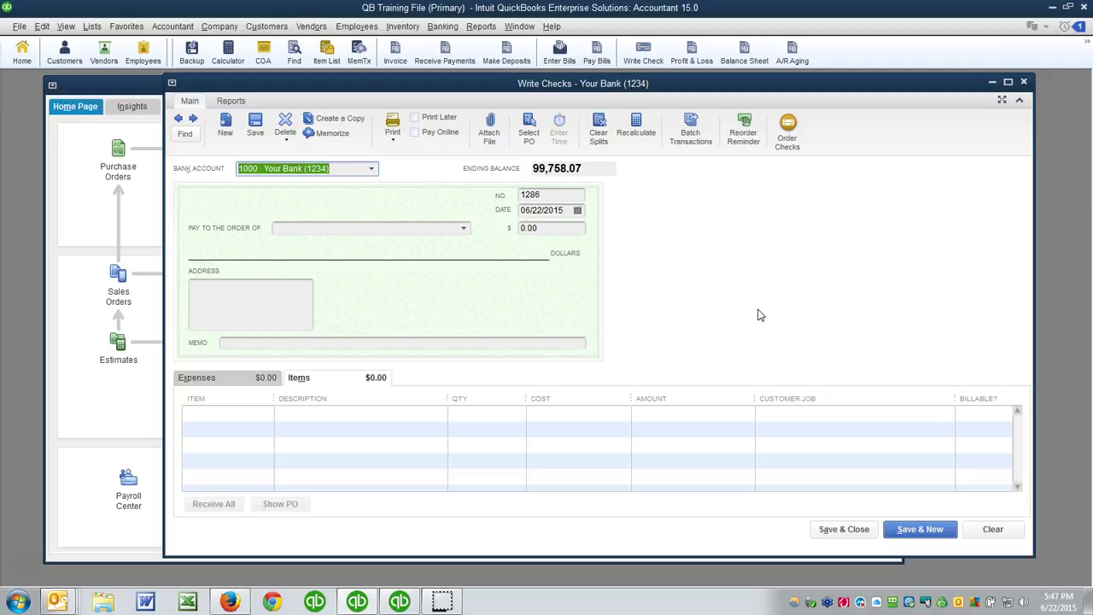
# Fill in the blank check with number Debit, date 01/14/2015 and payee Home Depot
pyautogui.press('Tab')
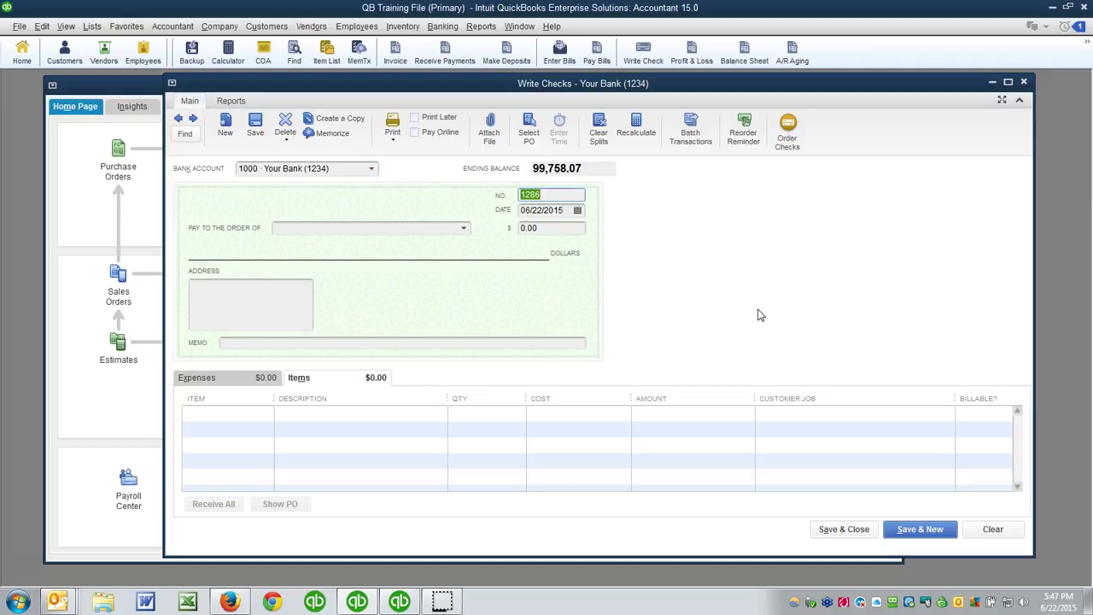
pyautogui.write('Debit')
pyautogui.press('Tab')
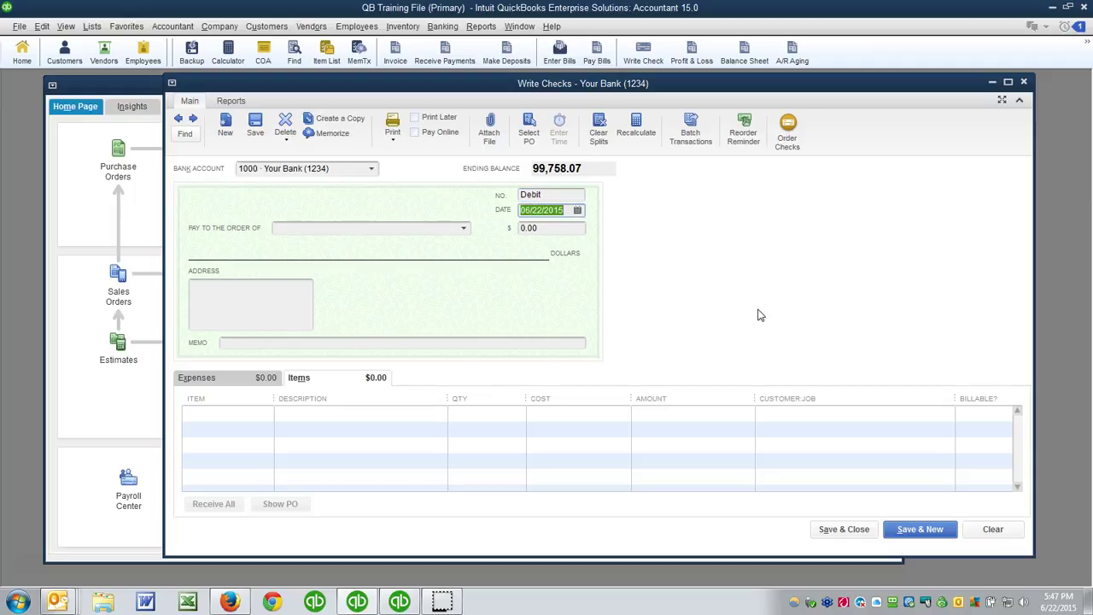
pyautogui.write('1/14')
pyautogui.press('Tab')
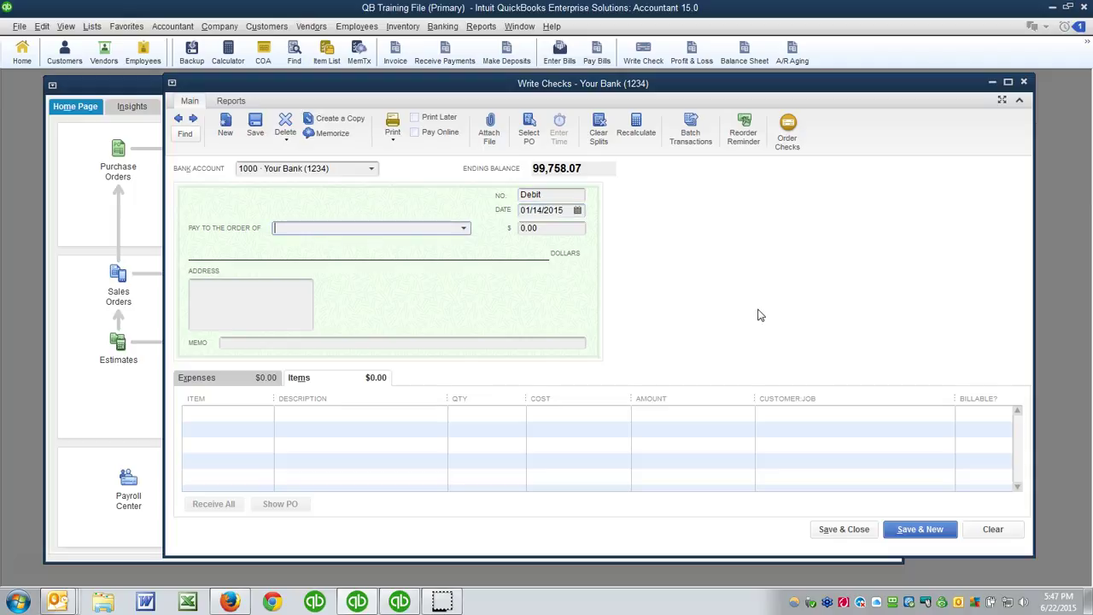
pyautogui.write('Home Depot')
pyautogui.press('Tab')
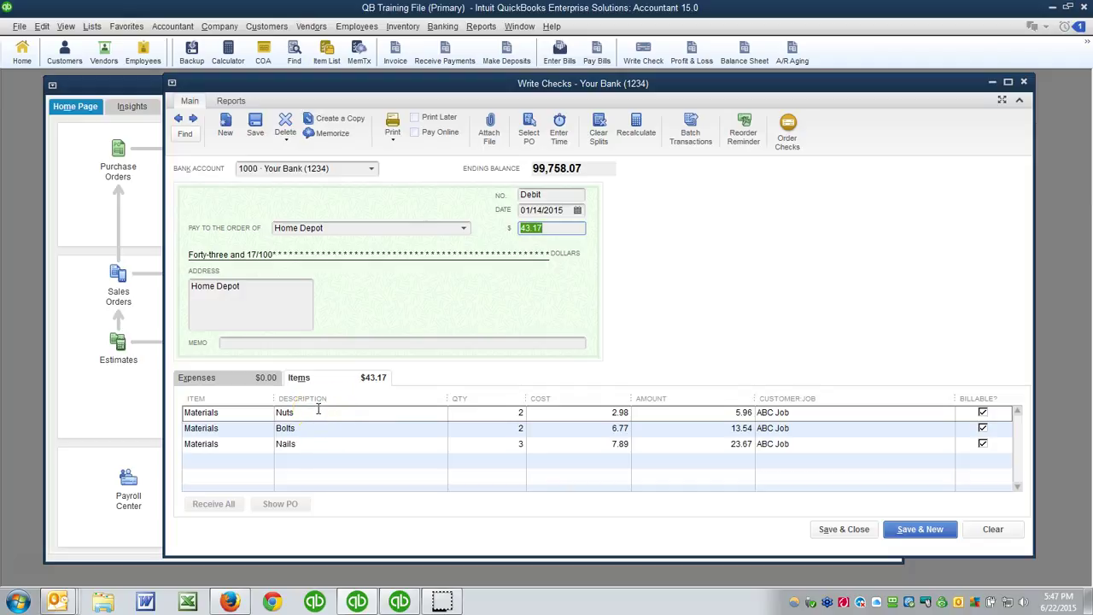
# Delete the recalled Nails and Bolts lines from the check's items
pyautogui.click(254, 444)
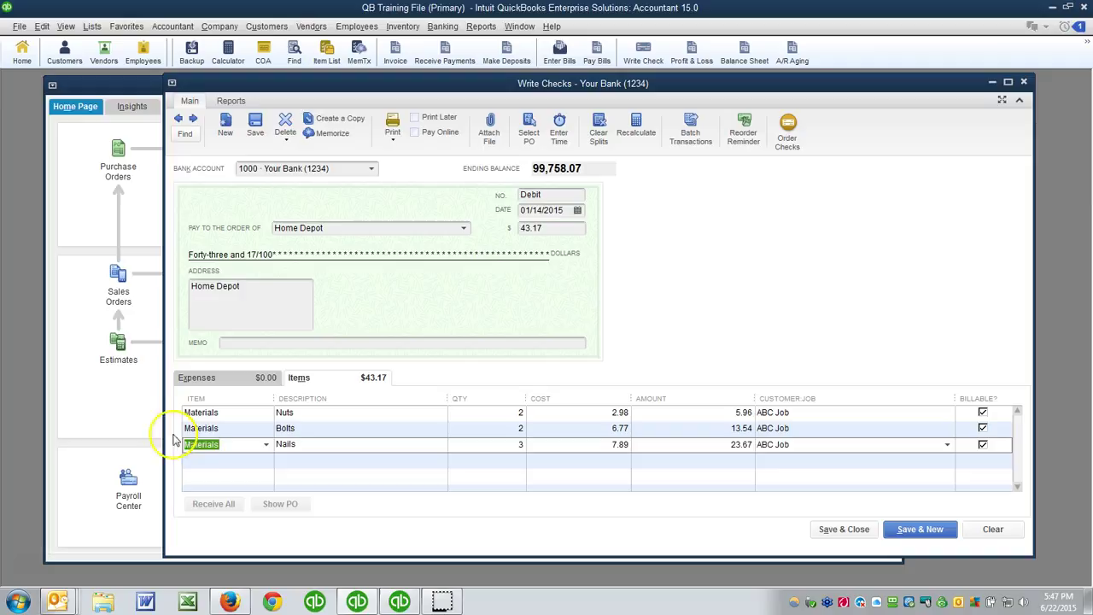
pyautogui.click(329, 441)
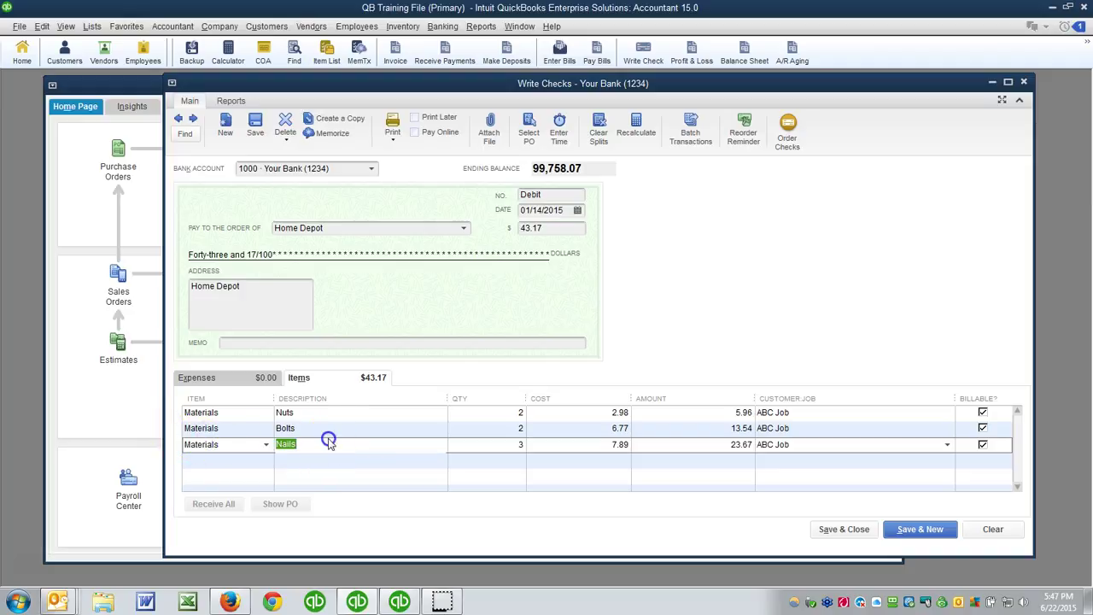
pyautogui.click(547, 441)
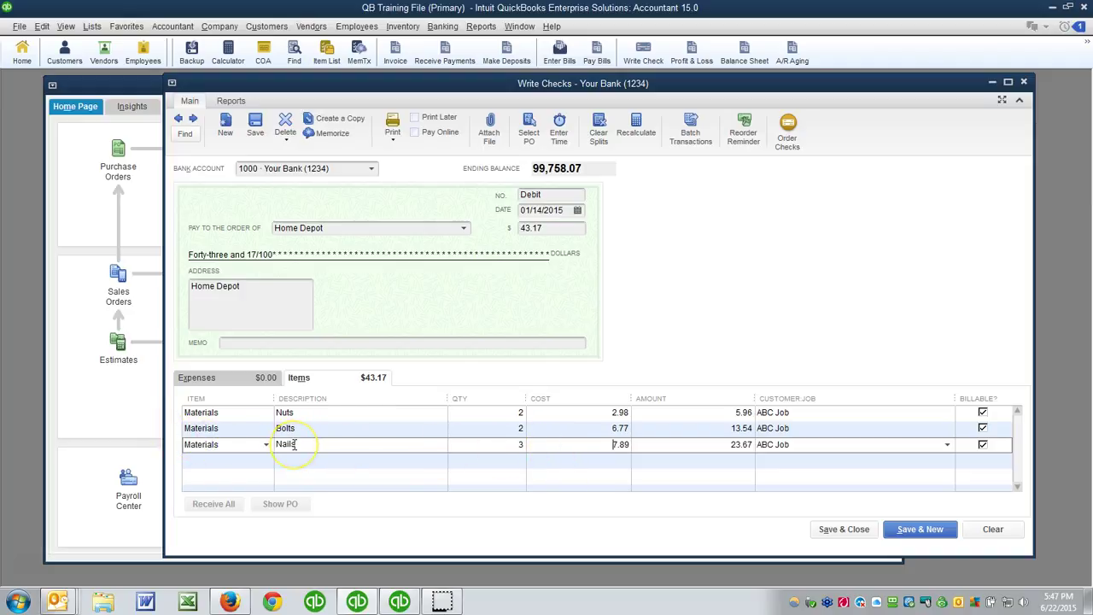
pyautogui.hotkey('ctrl', 'Delete')
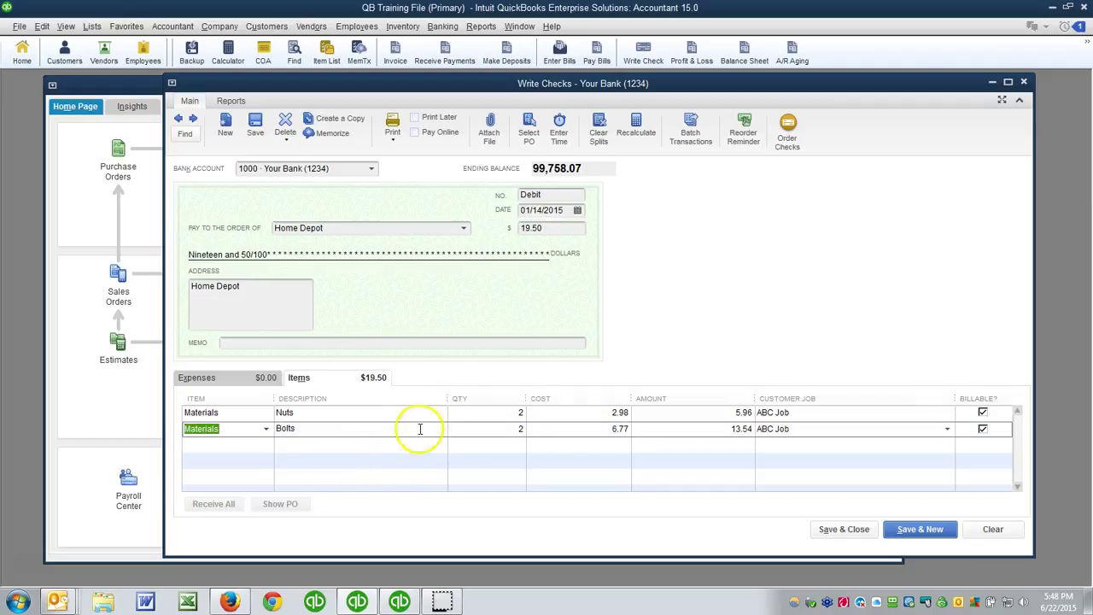
pyautogui.click(39, 29)
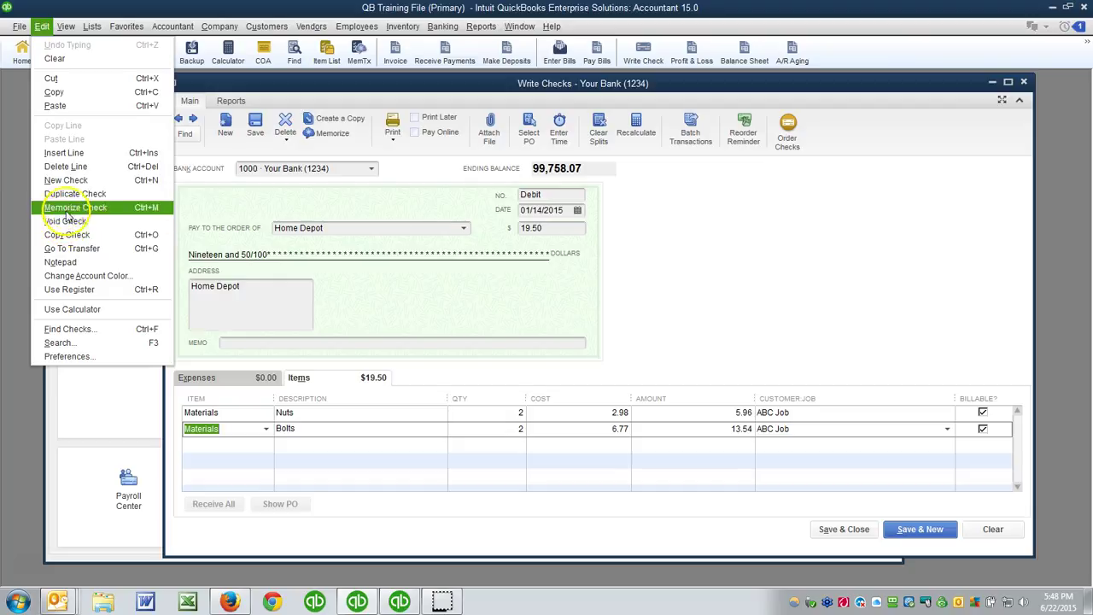
pyautogui.click(67, 169)
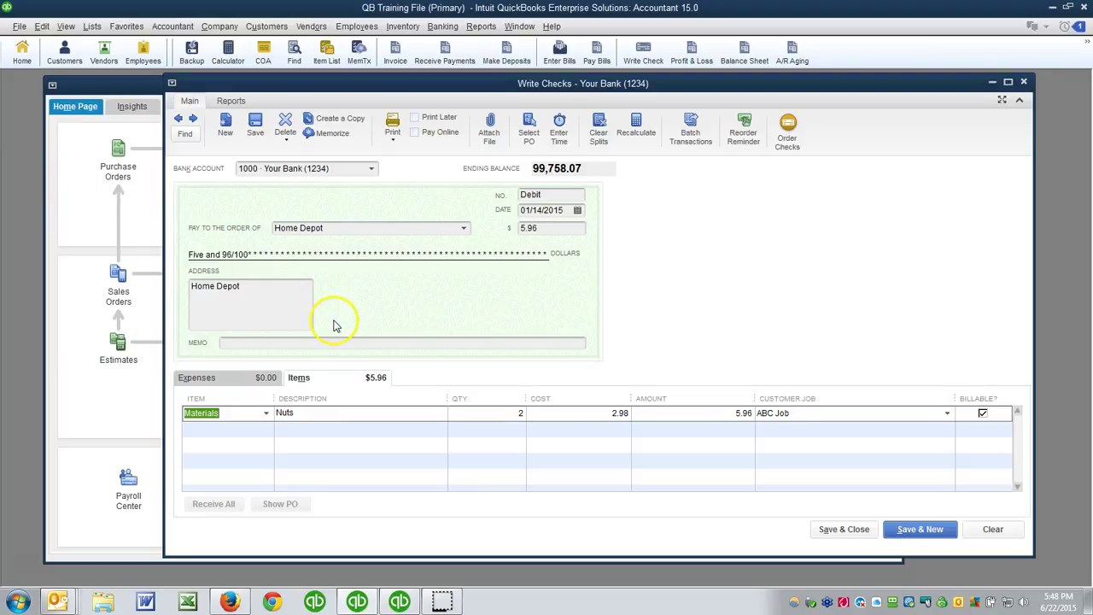
# Change the remaining Materials line to Screws with quantity 3 and cost 14.97, keeping ABC Job as the customer
pyautogui.click(286, 415)
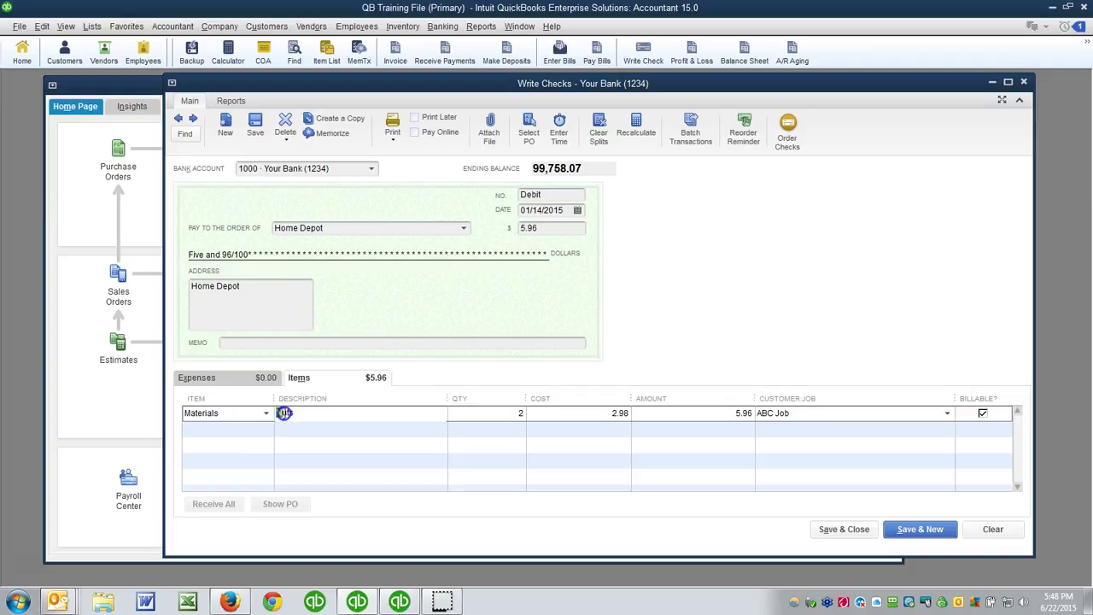
pyautogui.write('Screws')
pyautogui.press('Tab')
pyautogui.write('3')
pyautogui.press('Tab')
pyautogui.write('1')
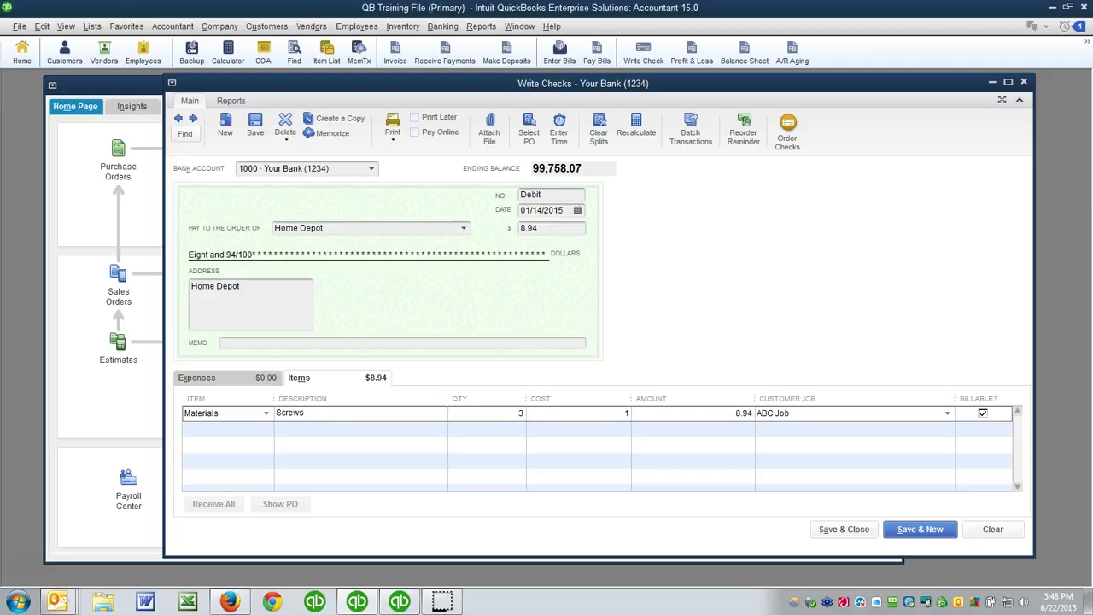
pyautogui.write('4.97')
pyautogui.press('Tab')
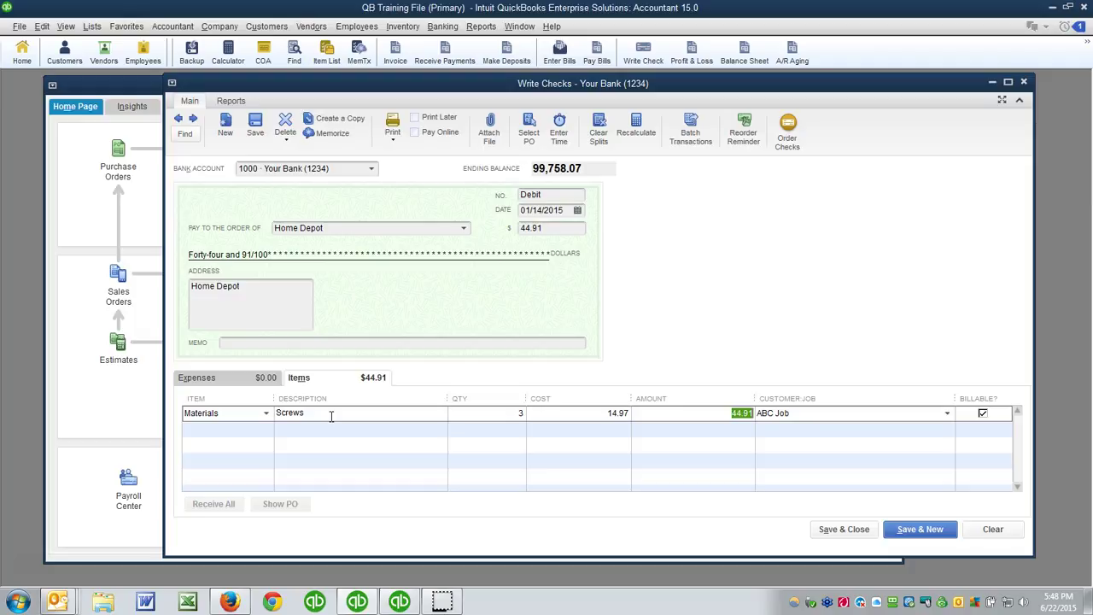
pyautogui.press('Tab')
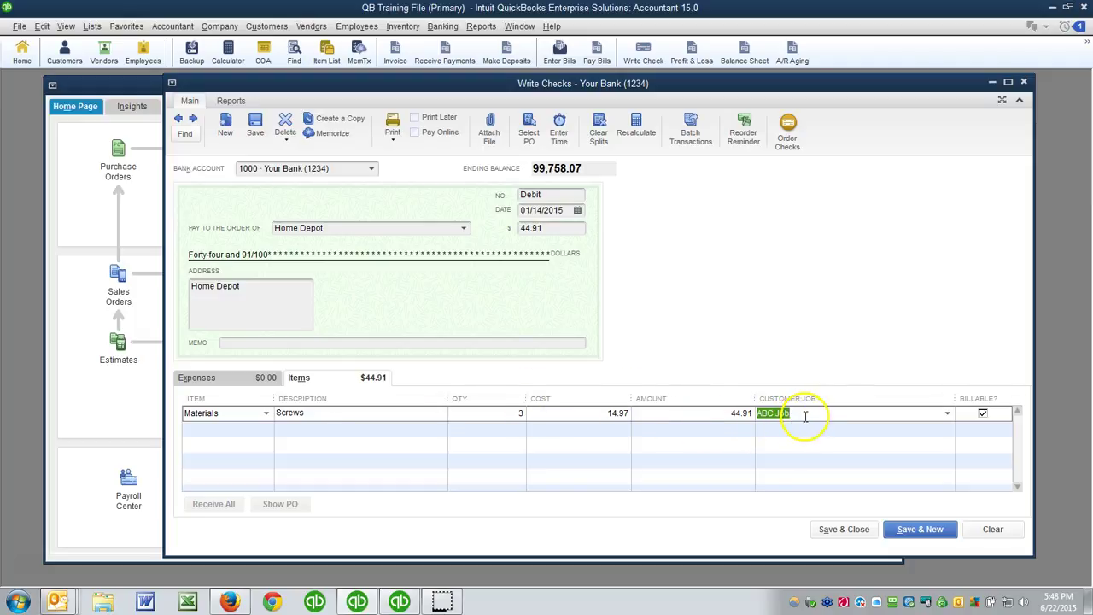
pyautogui.press('Tab')
pyautogui.press('Tab')
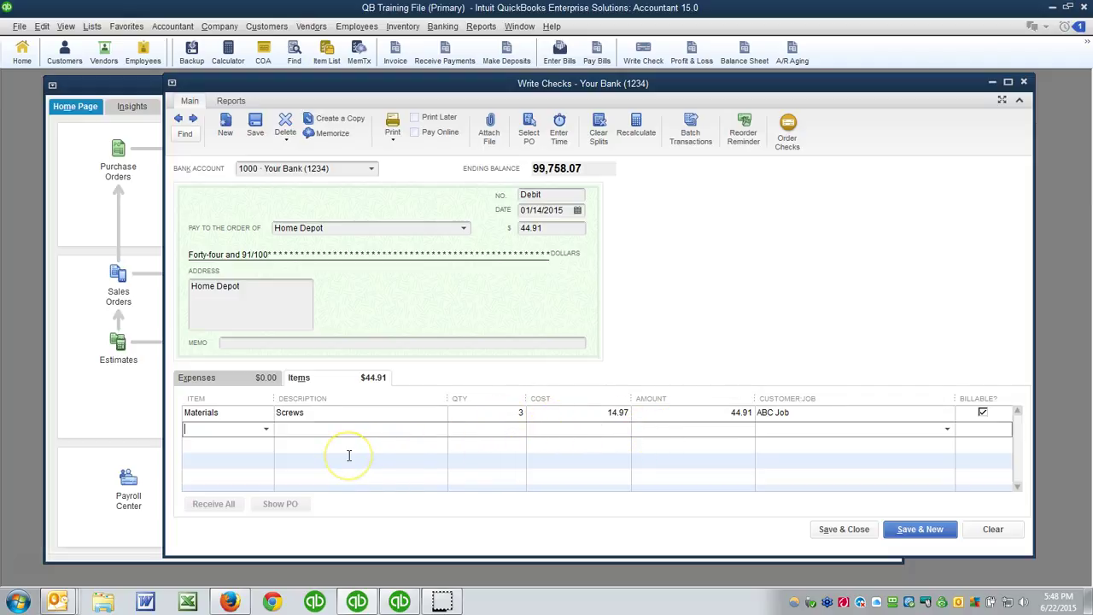
# Add a second item line for Materials with the description "2 x 4 studs"
pyautogui.write('Materials')
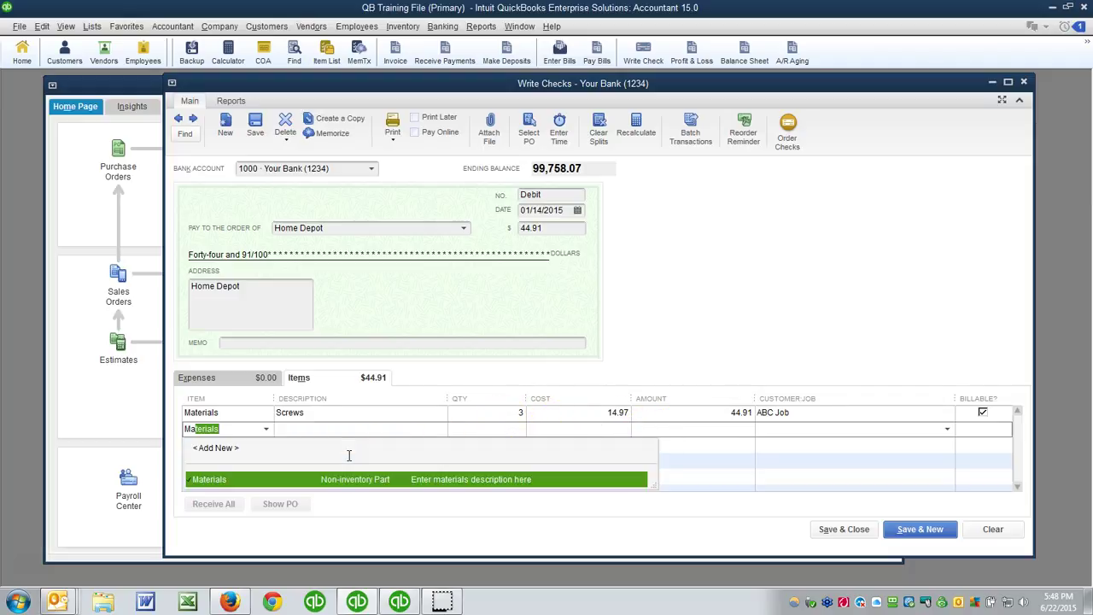
pyautogui.press('Tab')
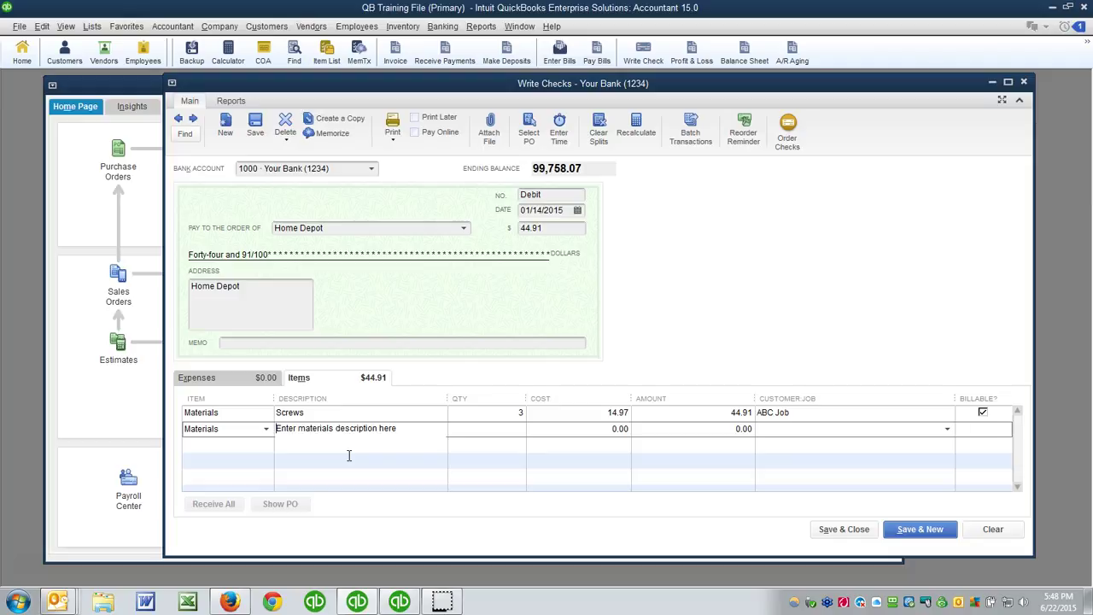
pyautogui.hotkey('shift', 'End')
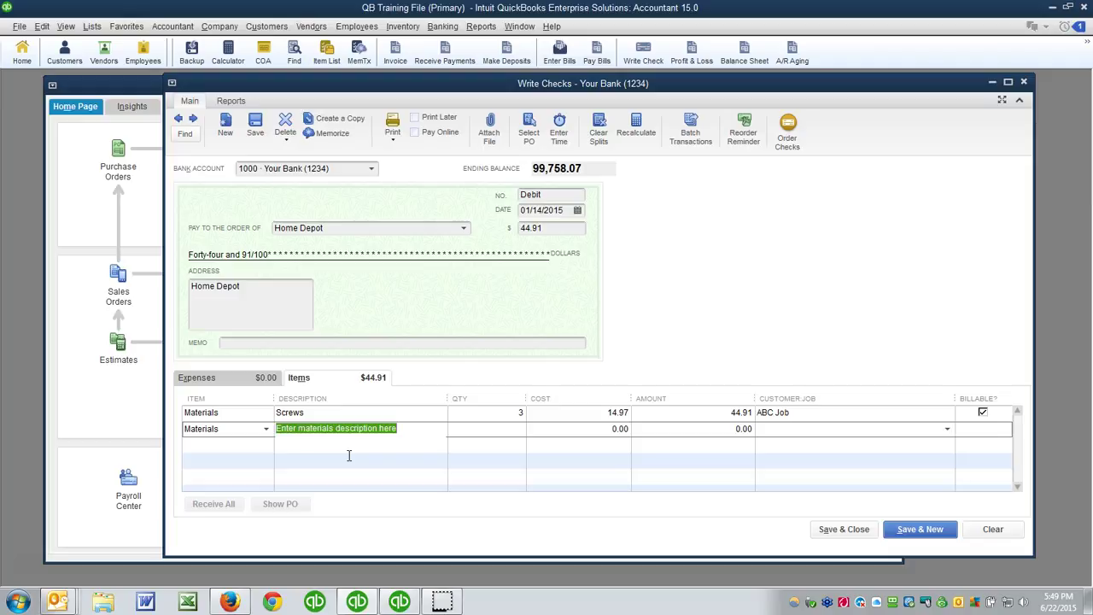
pyautogui.write('2 x 4')
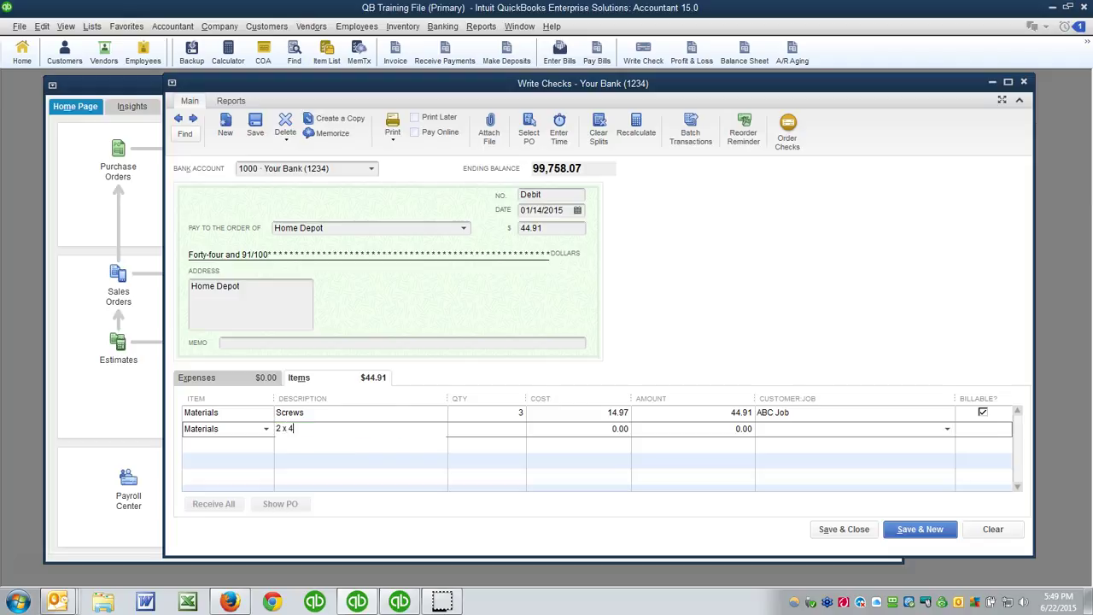
pyautogui.write(' stud')
pyautogui.write('s')
# Give the second item line quantity 15 and cost 2.97, and assign it to ABC Job
pyautogui.press('Tab')
pyautogui.write('15')
pyautogui.press('Tab')
pyautogui.write('2.97')
pyautogui.press('Tab')
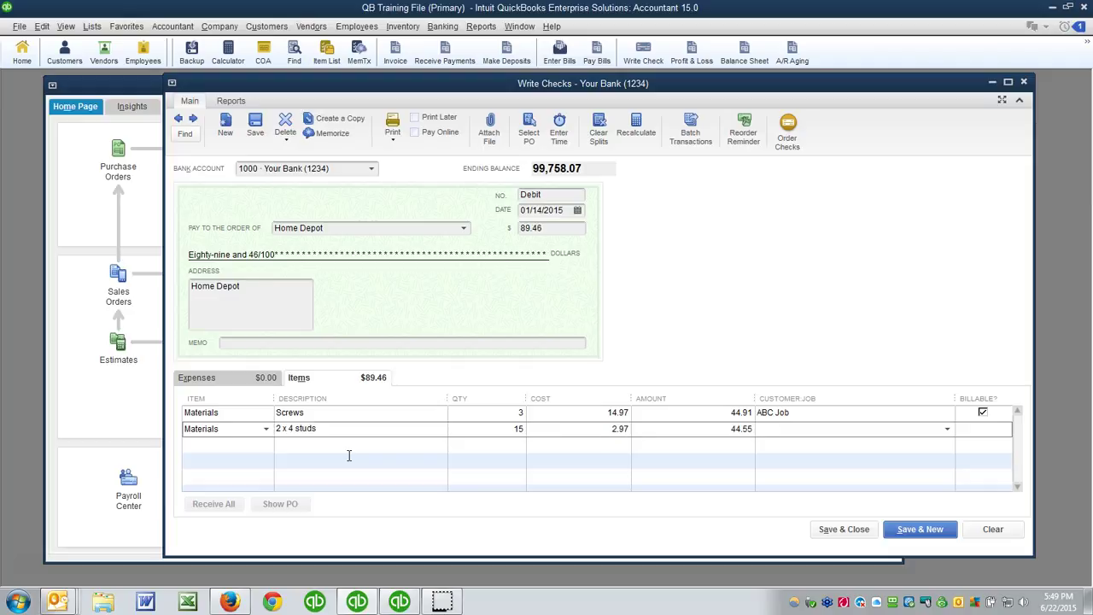
pyautogui.press('Tab')
pyautogui.write('A')
pyautogui.press('Tab')
pyautogui.press('Tab')
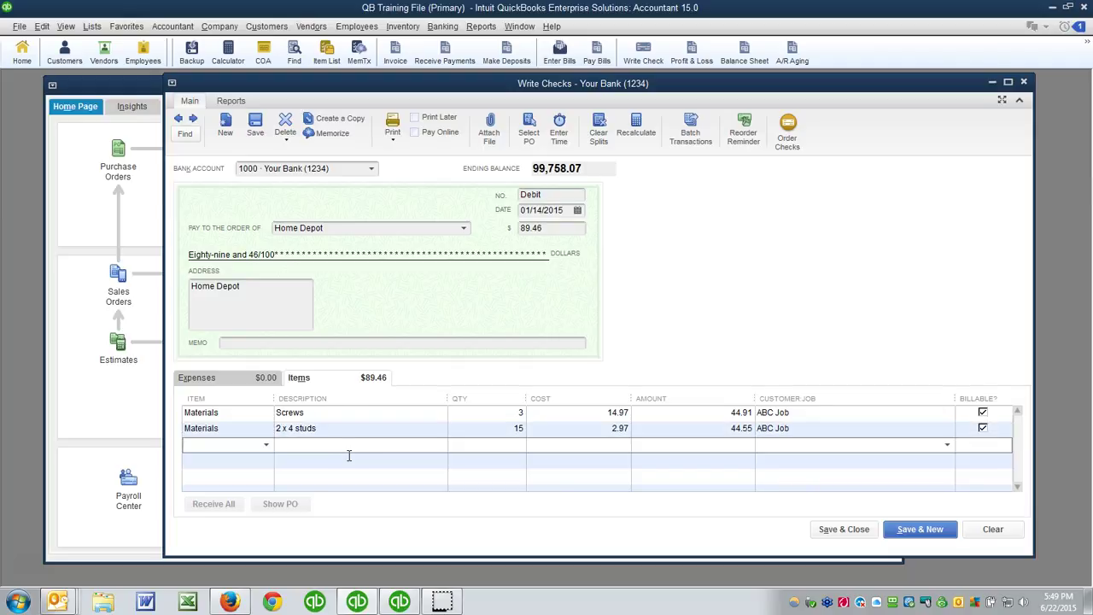
# Add a third item line for Materials, replacing its default description with "2 x 4 studs"
pyautogui.click(340, 456)
pyautogui.write('Materials')
pyautogui.press('Tab')
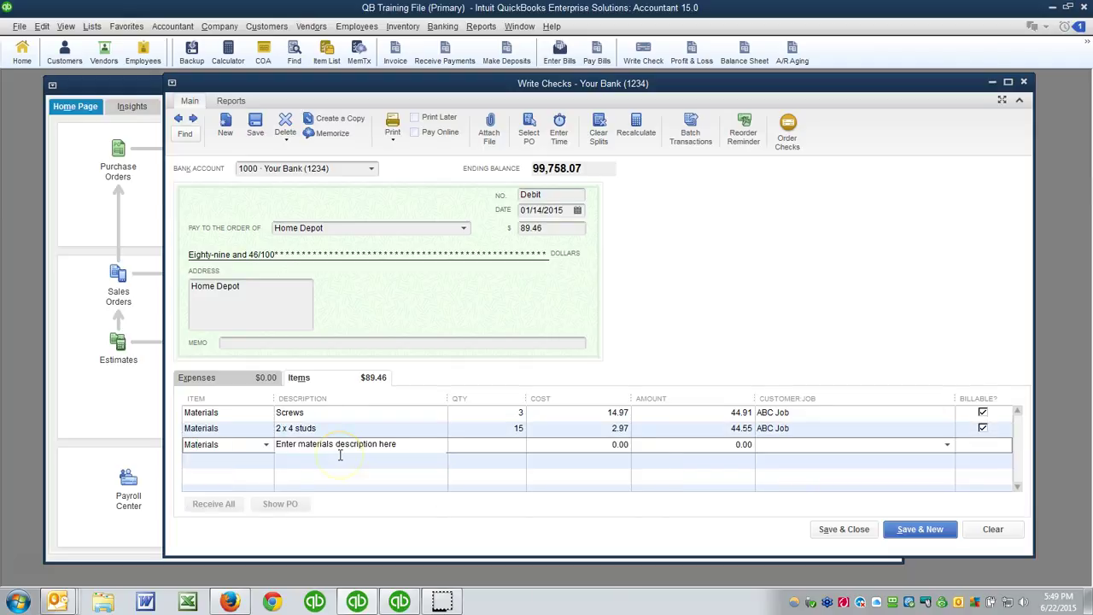
pyautogui.write('2 x')
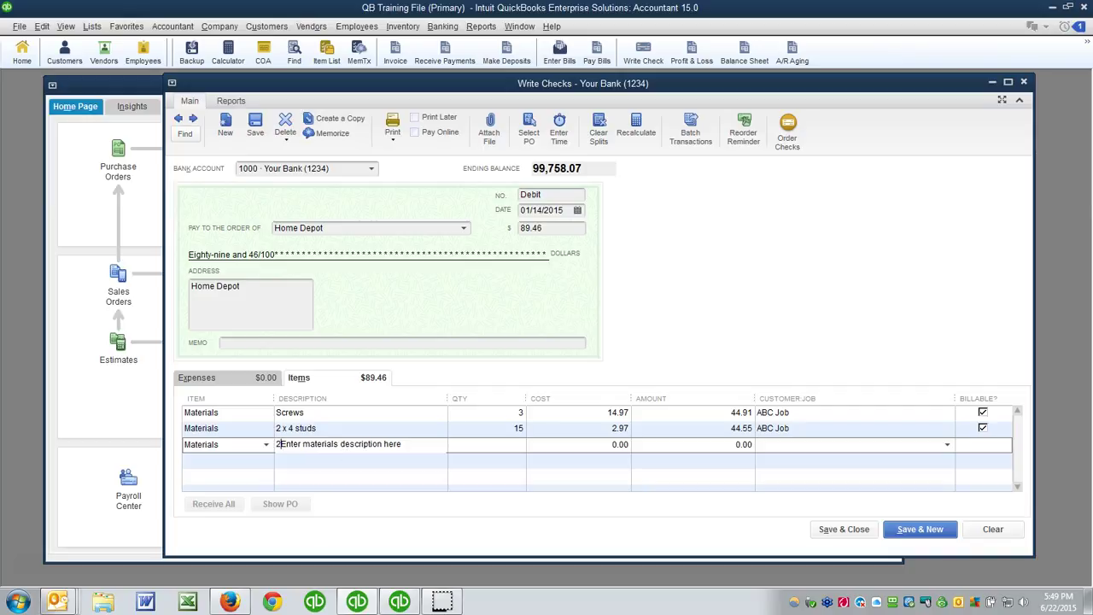
pyautogui.write(' 4 studs')
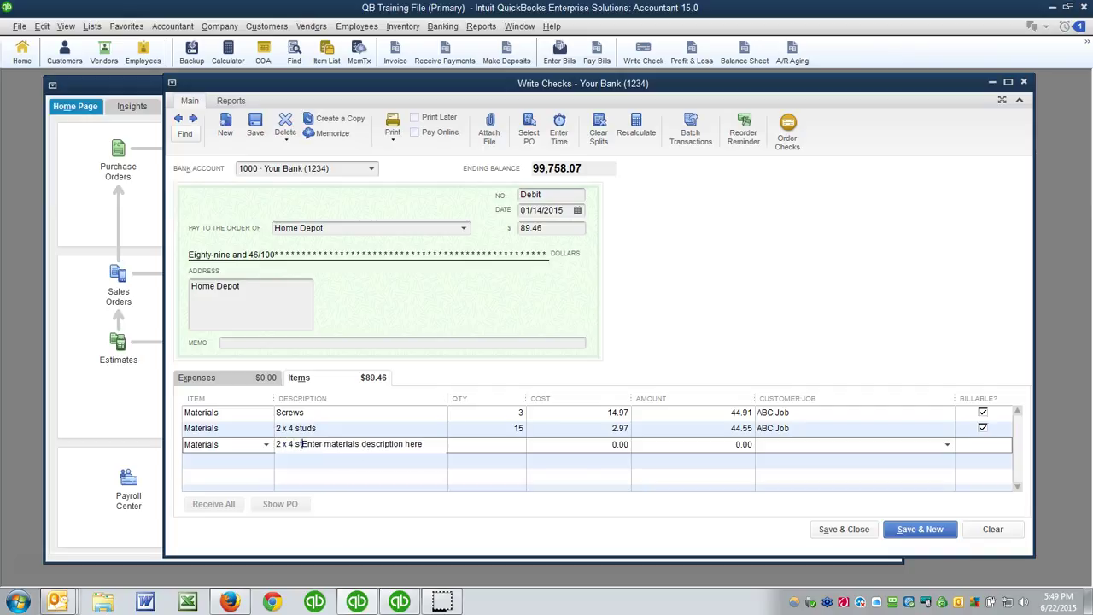
pyautogui.hotkey('shift', 'End')
pyautogui.press('Delete')
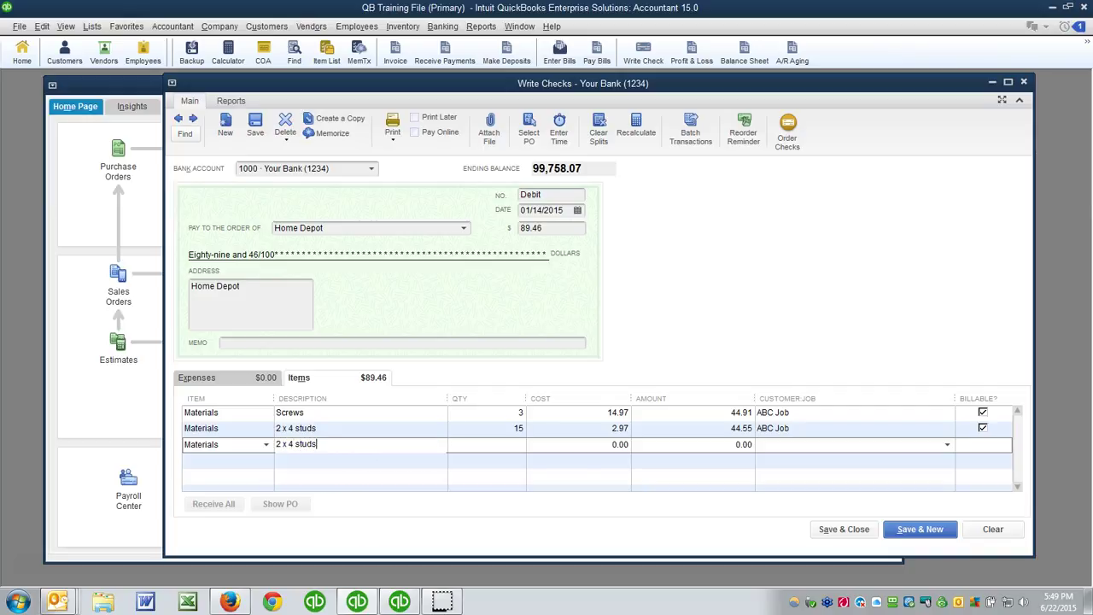
# Give the third item line quantity 87 and cost 2.97, and assign it to the customer Michael Jordan
pyautogui.press('Tab')
pyautogui.write('87')
pyautogui.press('Tab')
pyautogui.write('2.97')
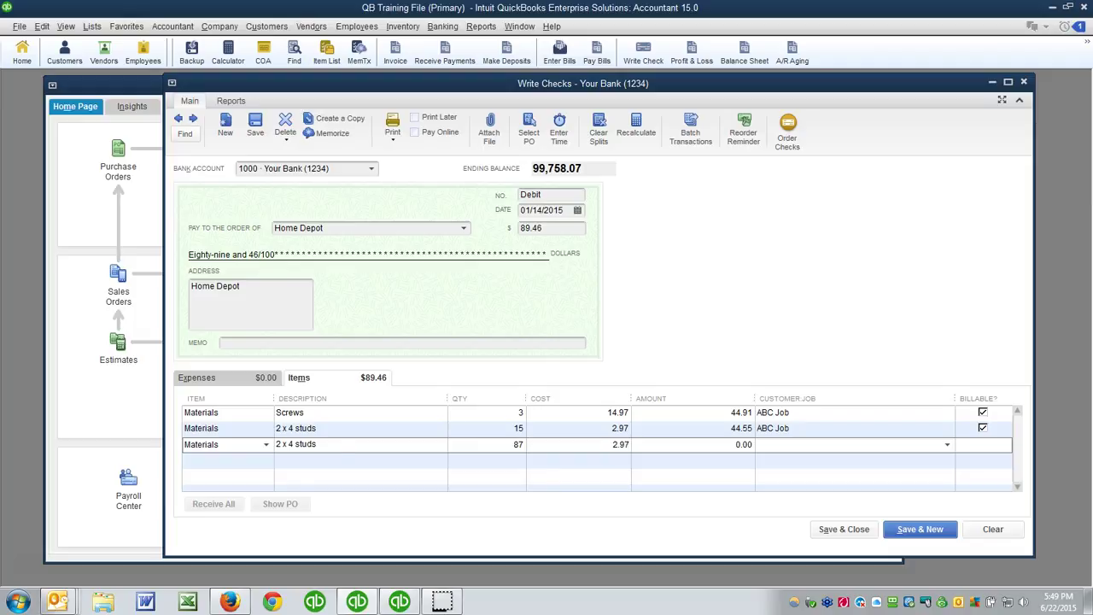
pyautogui.press('Tab')
pyautogui.click(947, 444)
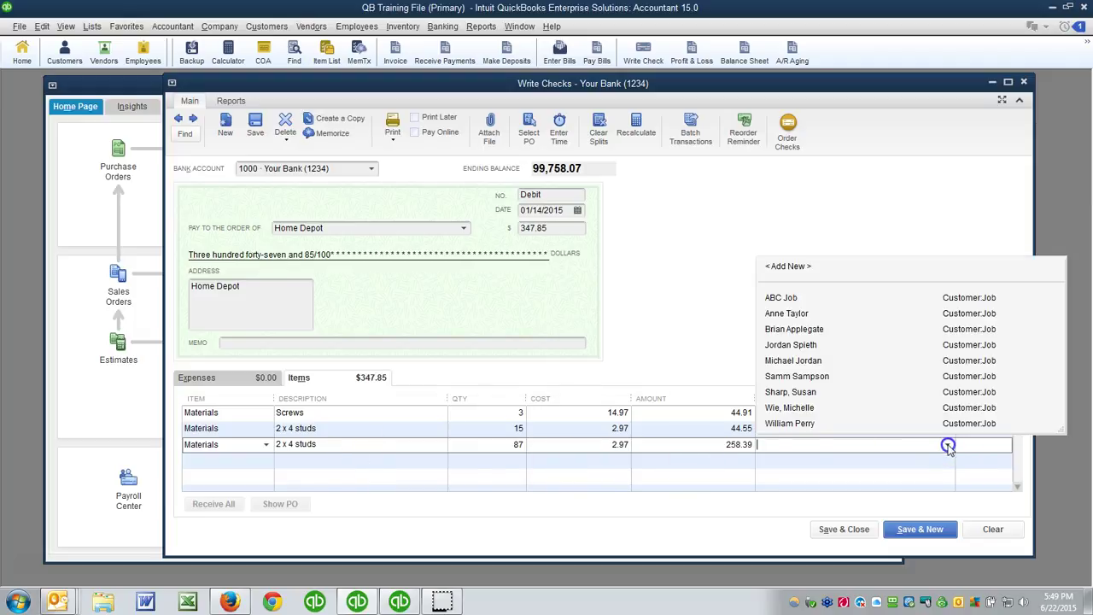
pyautogui.click(799, 360)
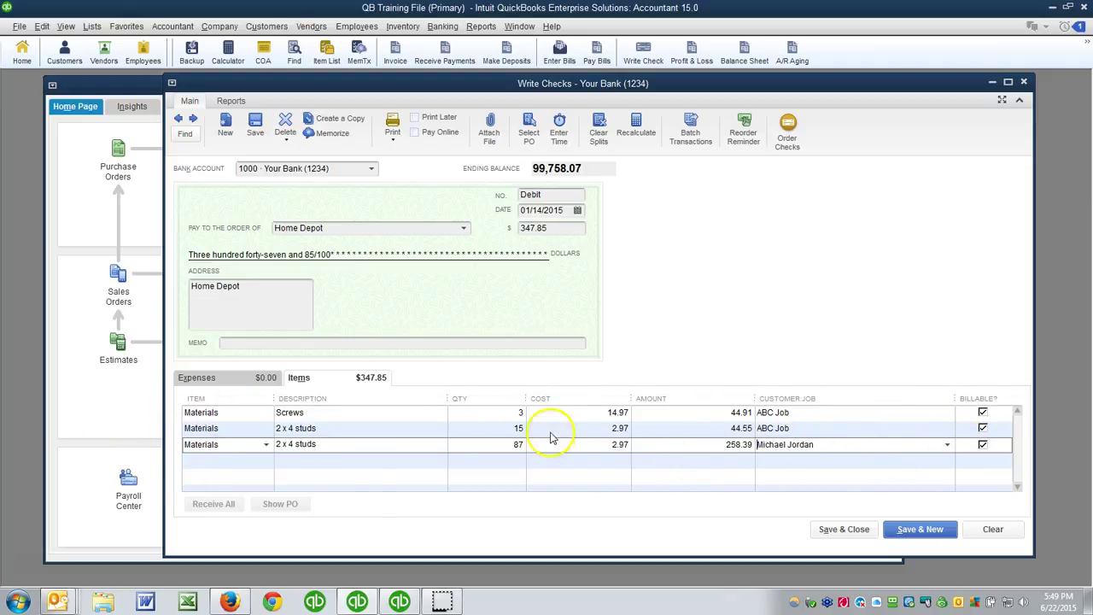
pyautogui.click(705, 428)
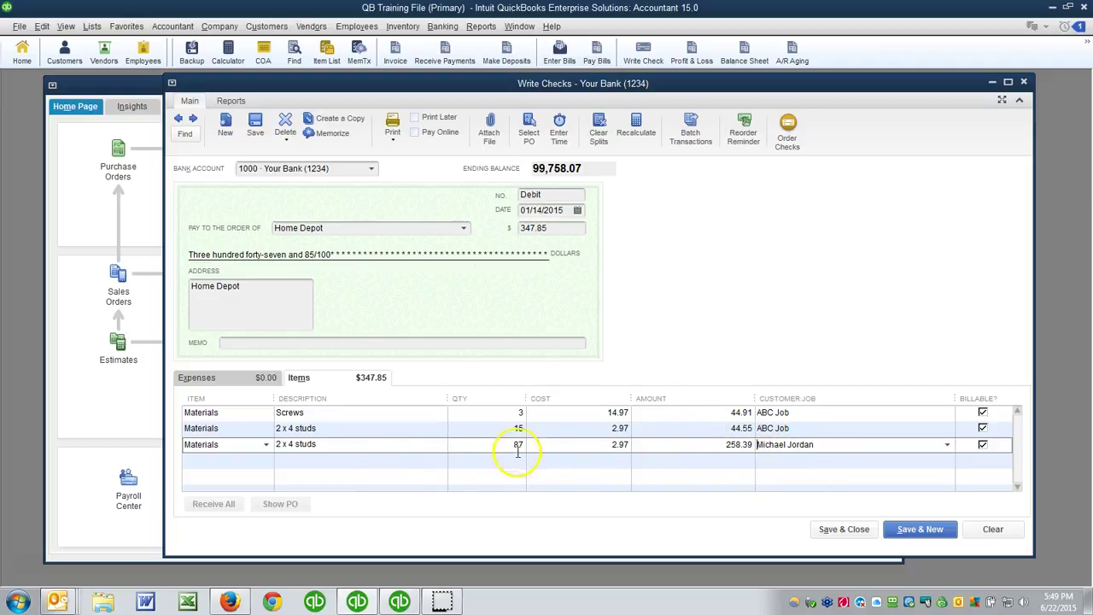
# Save the Home Depot check with its three material lines and start a new check
pyautogui.click(811, 444)
pyautogui.click(681, 428)
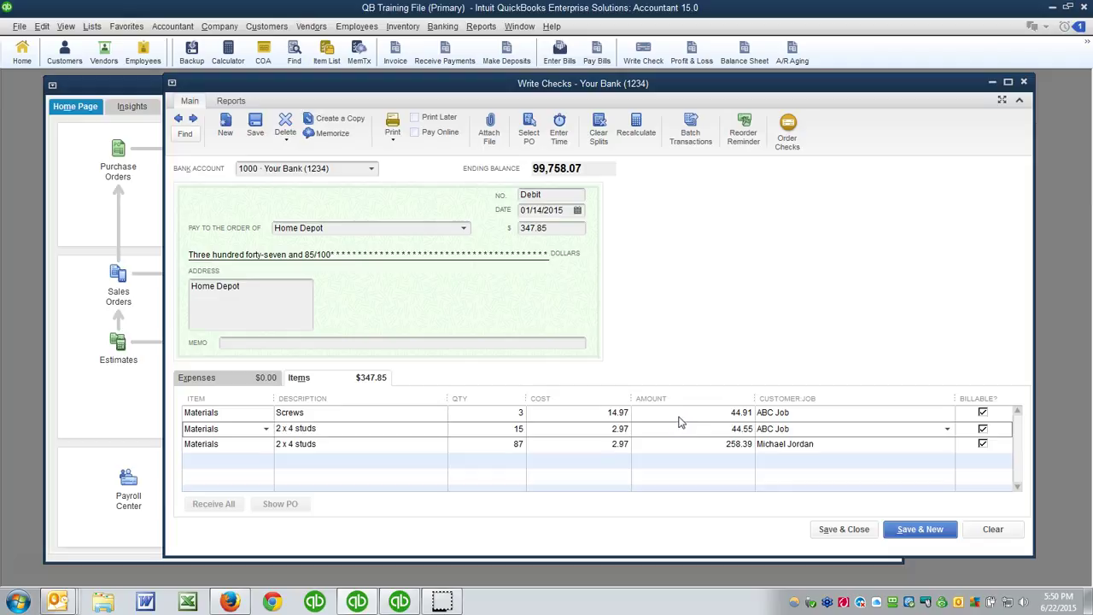
pyautogui.click(678, 415)
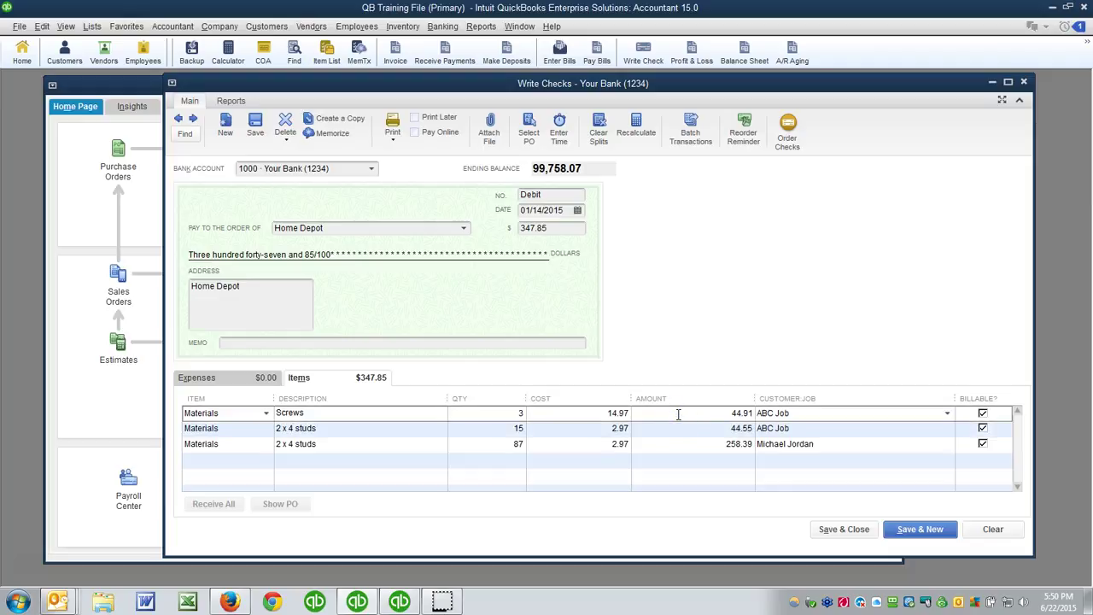
pyautogui.click(906, 530)
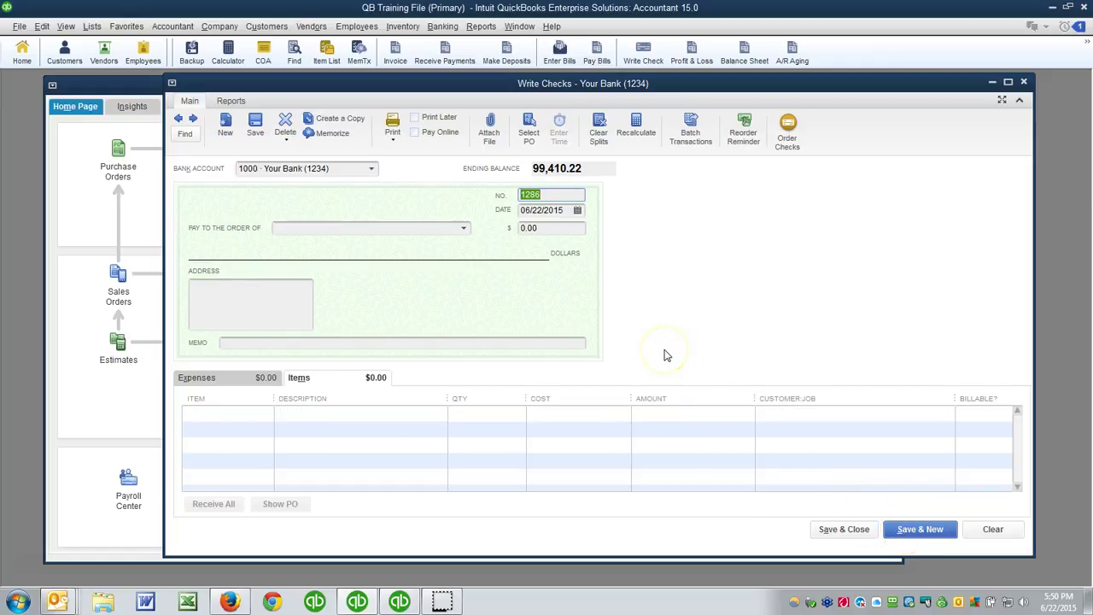
# Fill in the new check with number Debit, date 02/01/2015 and payee Home Depot, recalling the previous item lines
pyautogui.write('Debit')
pyautogui.press('Tab')
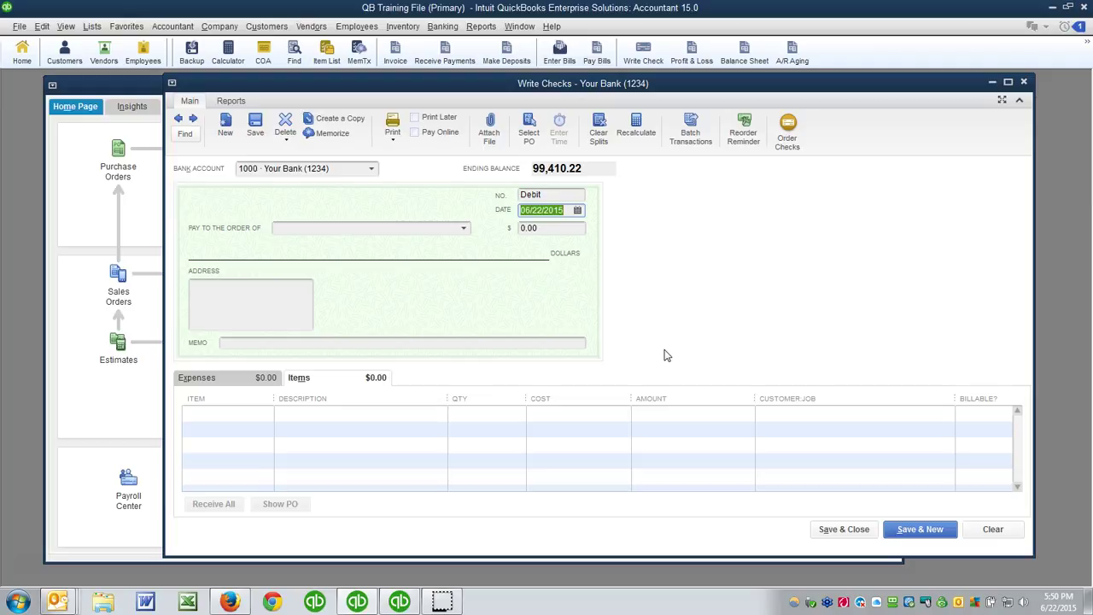
pyautogui.write('1/201')
pyautogui.press('Tab')
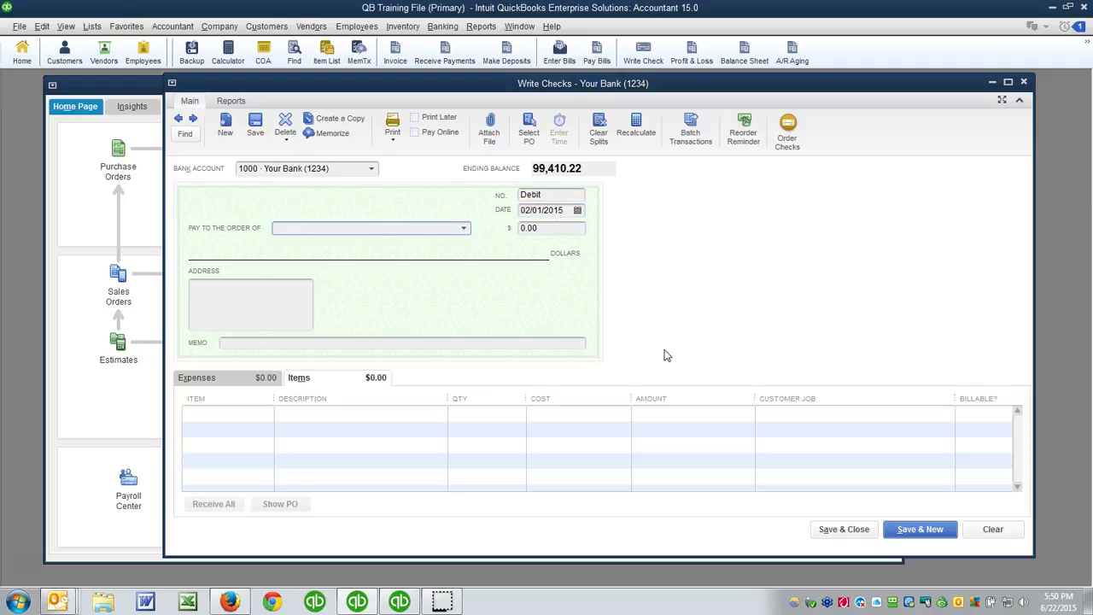
pyautogui.write('Home Depot')
pyautogui.press('Tab')
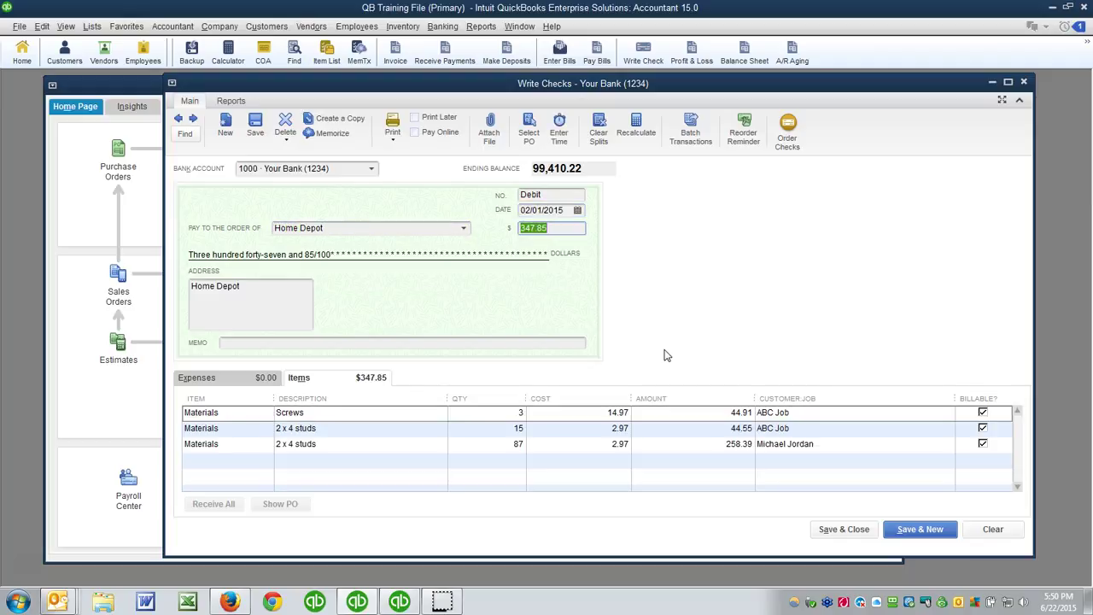
pyautogui.press('Tab')
pyautogui.press('Tab')
pyautogui.press('Tab')
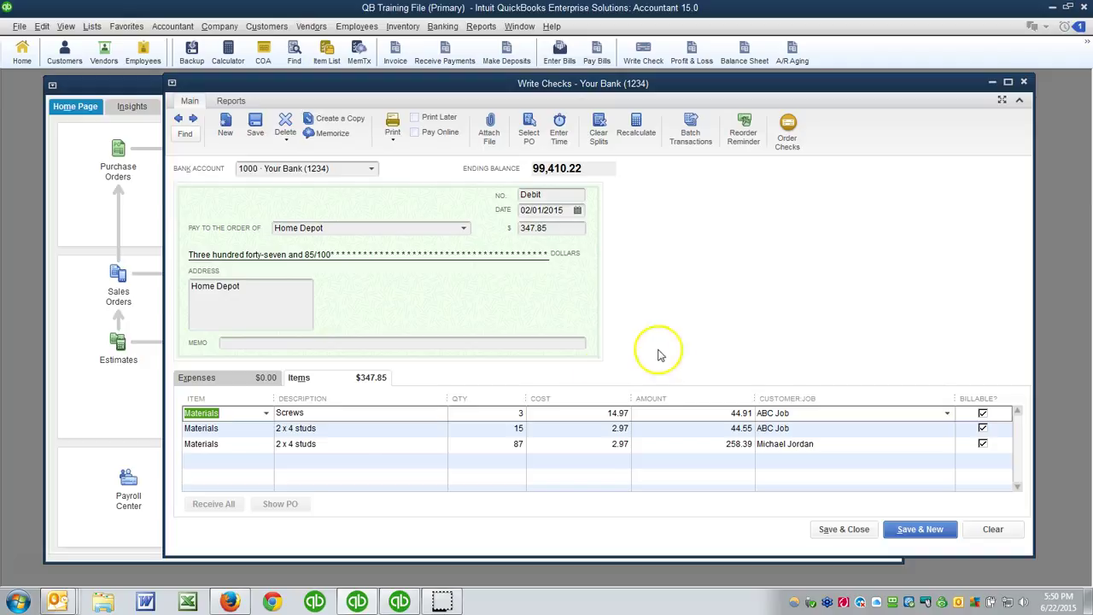
# Delete both recalled "2 x 4 studs" item lines from the check
pyautogui.click(259, 445)
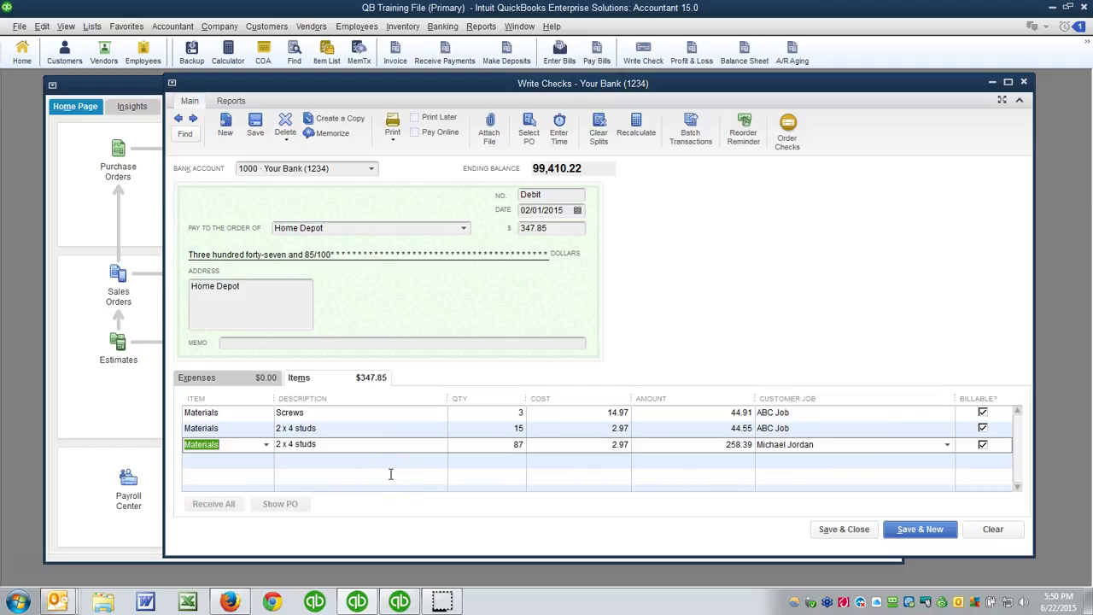
pyautogui.hotkey('ctrl', 'Delete')
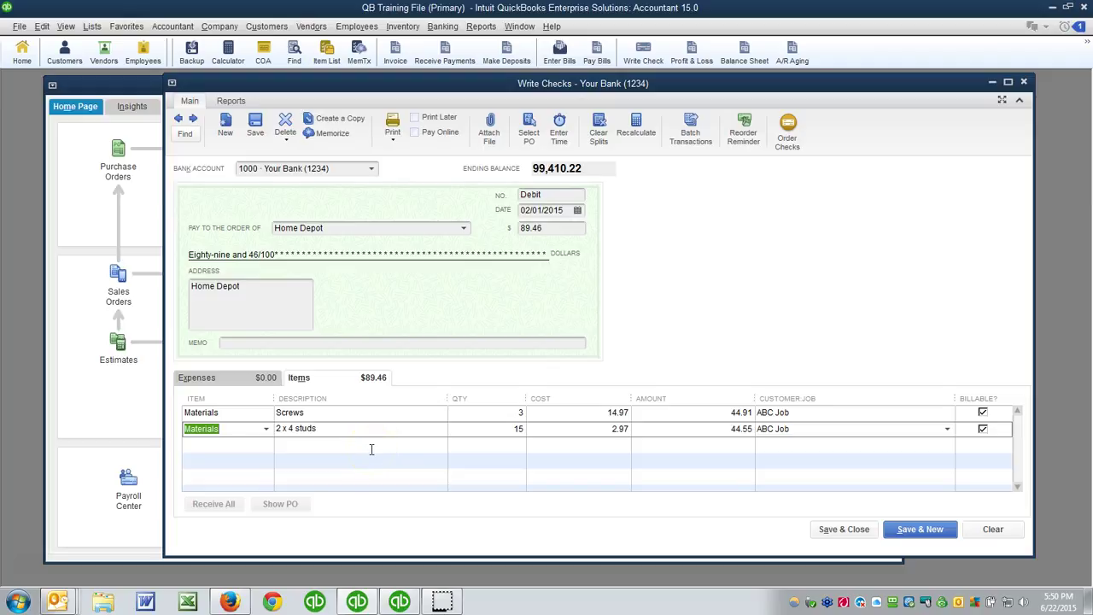
pyautogui.hotkey('ctrl', 'Delete')
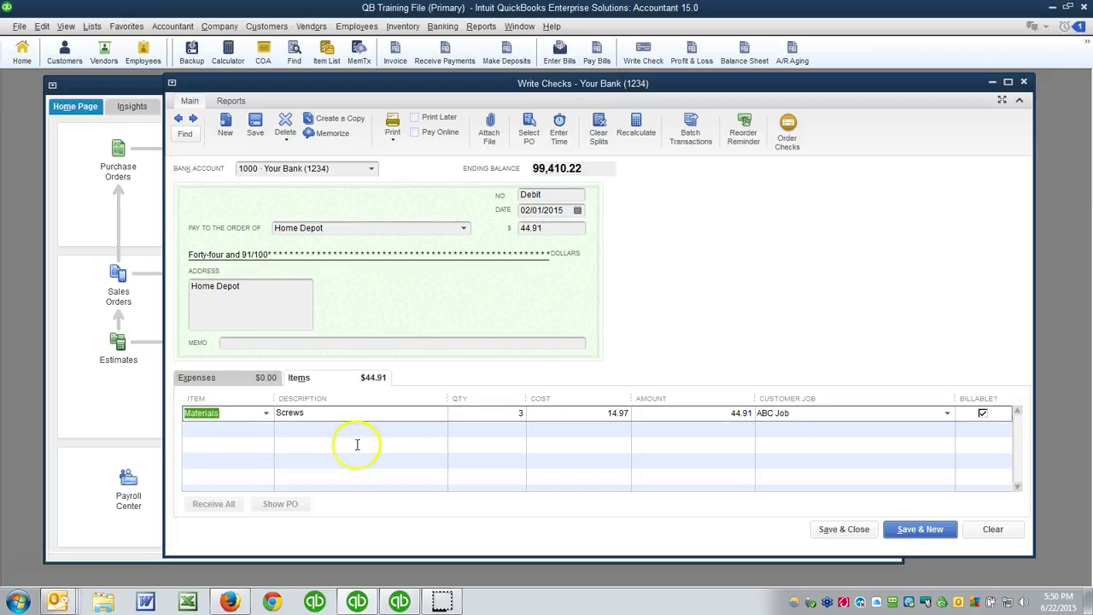
# Set the Screws line's quantity to 1, and save the check to start another one
pyautogui.press('Tab')
pyautogui.click(325, 411)
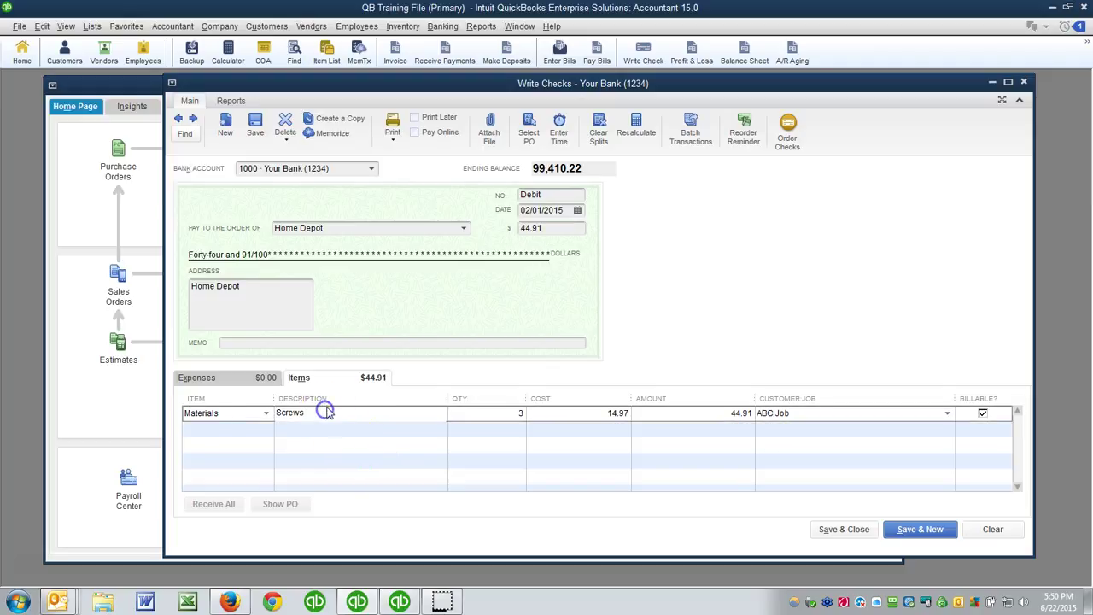
pyautogui.press('Tab')
pyautogui.write('1')
pyautogui.press('Tab')
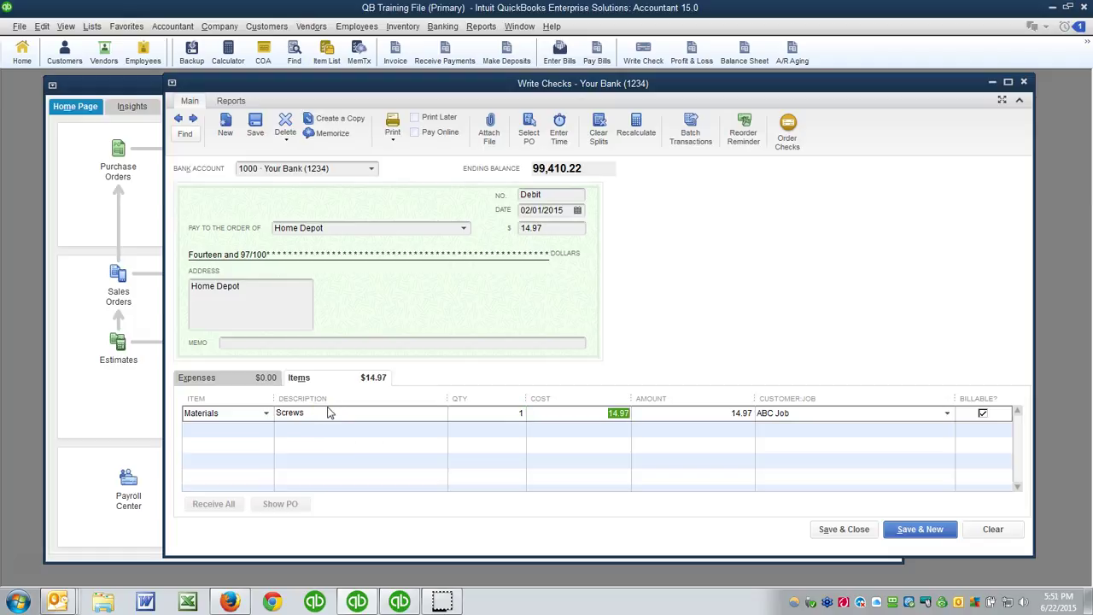
pyautogui.press('Tab')
pyautogui.press('Tab')
pyautogui.press('Tab')
pyautogui.press('Tab')
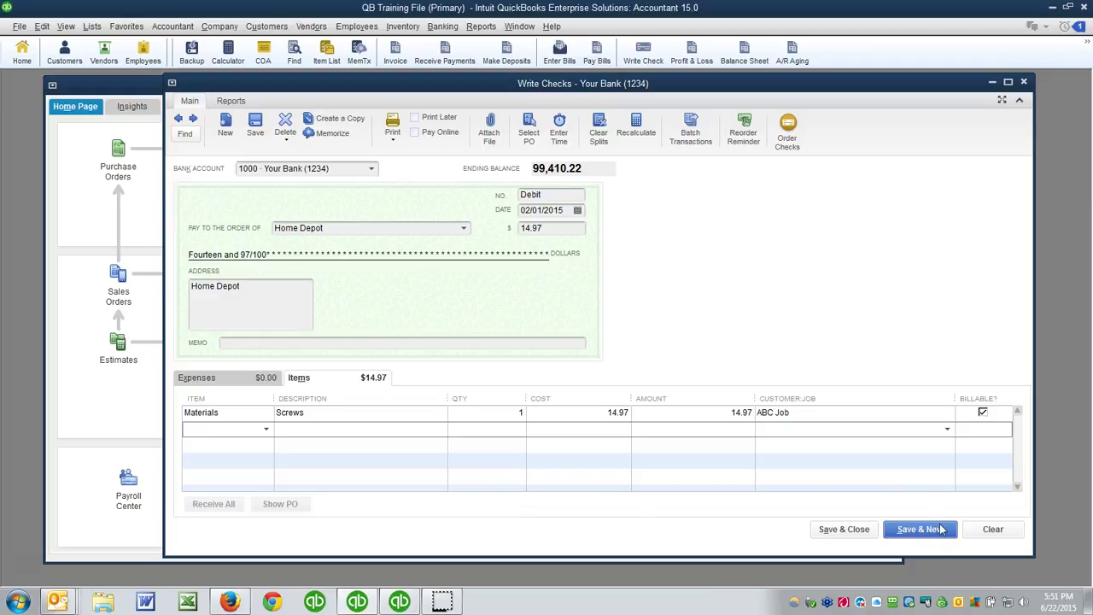
pyautogui.click(376, 228)
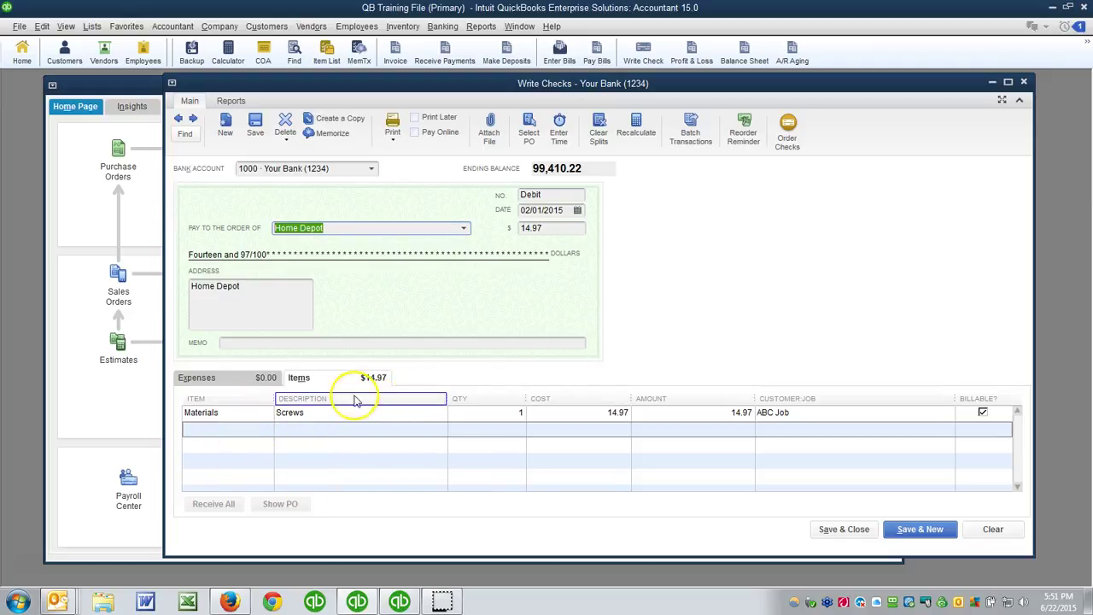
pyautogui.click(911, 524)
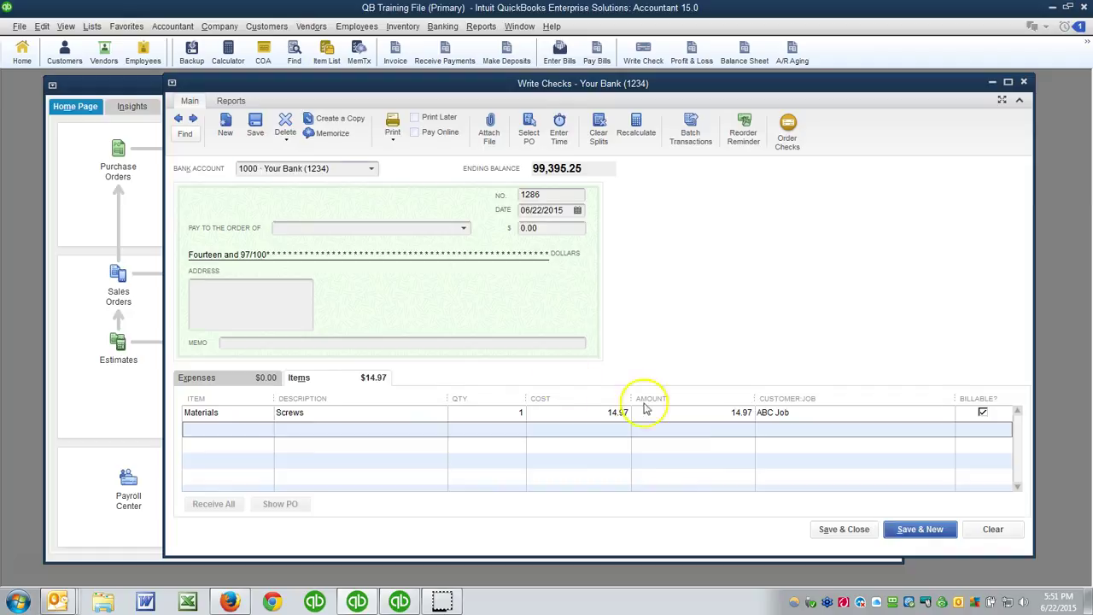
# Fill in the new check with number Debit, date 01/14/2015 and payee Home Depot
pyautogui.press('Tab')
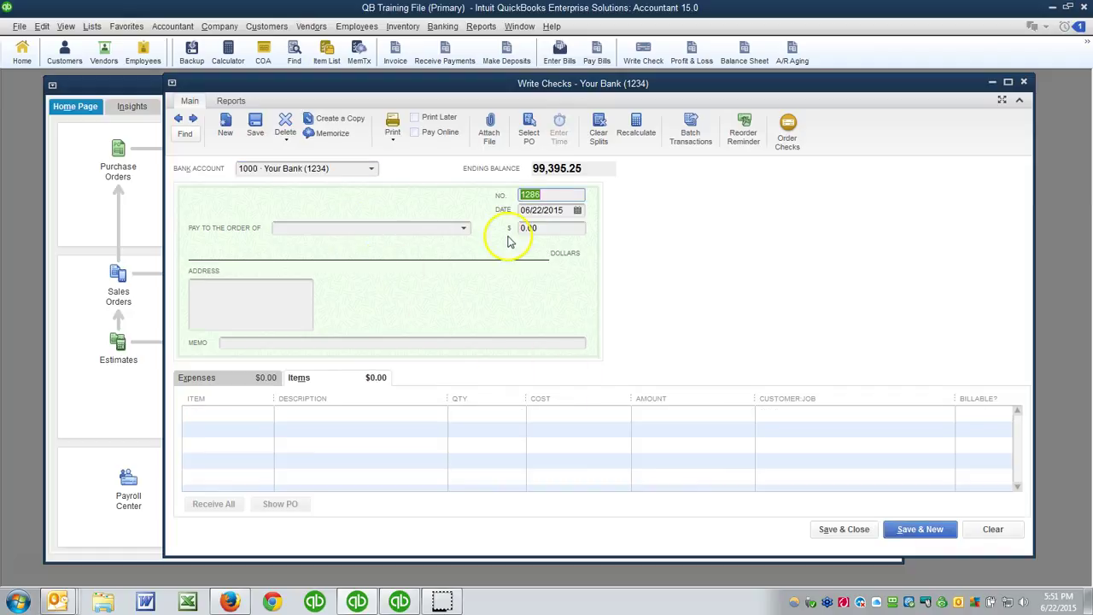
pyautogui.write('Debit')
pyautogui.press('Tab')
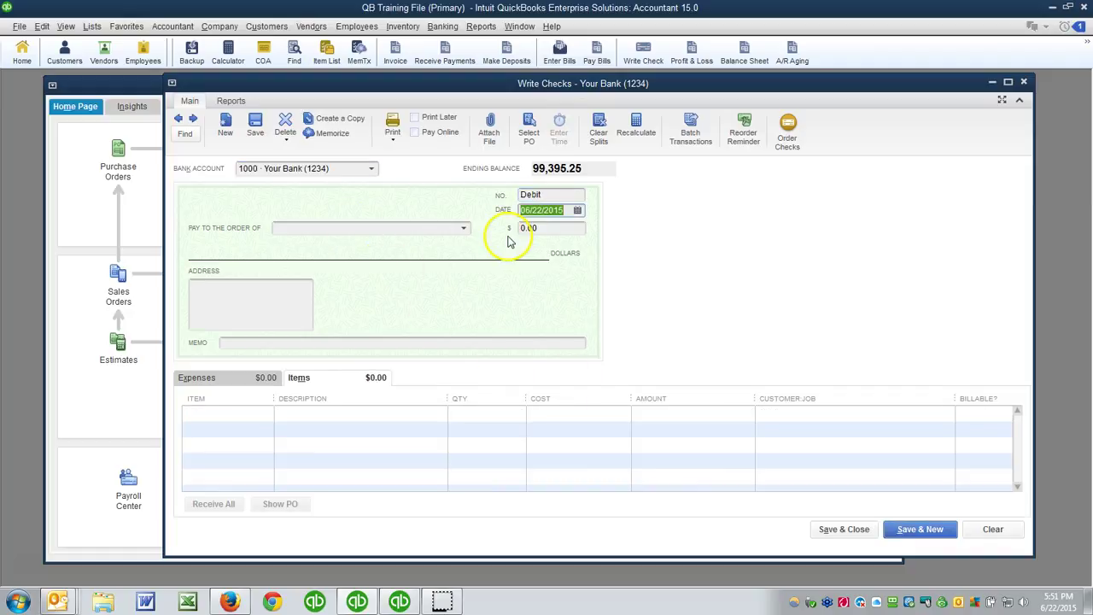
pyautogui.write('1.14')
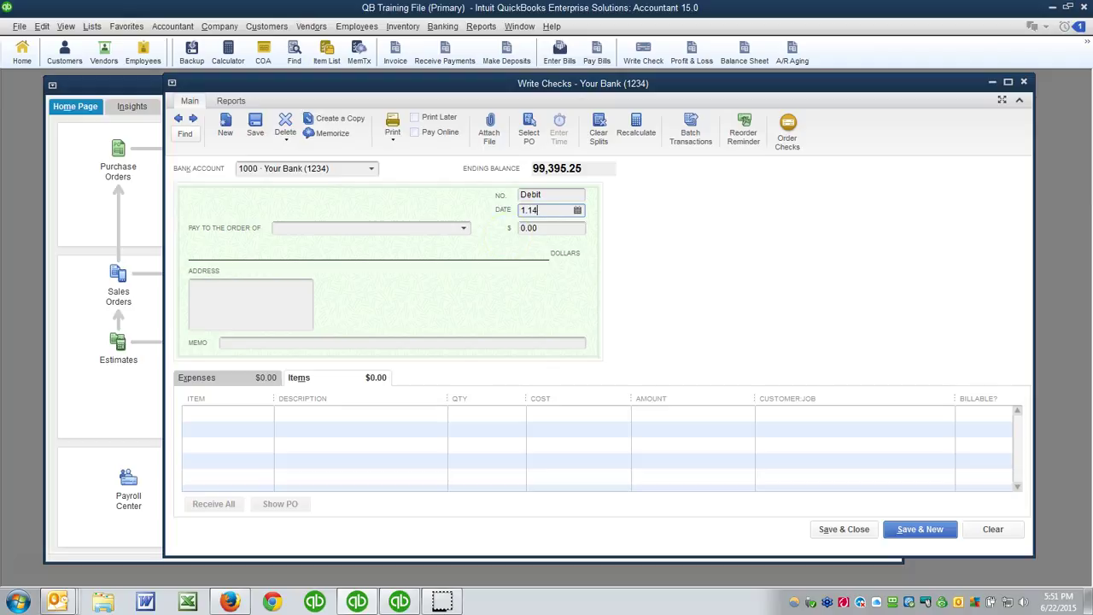
pyautogui.press('Tab')
pyautogui.write('Hom')
pyautogui.press('Tab')
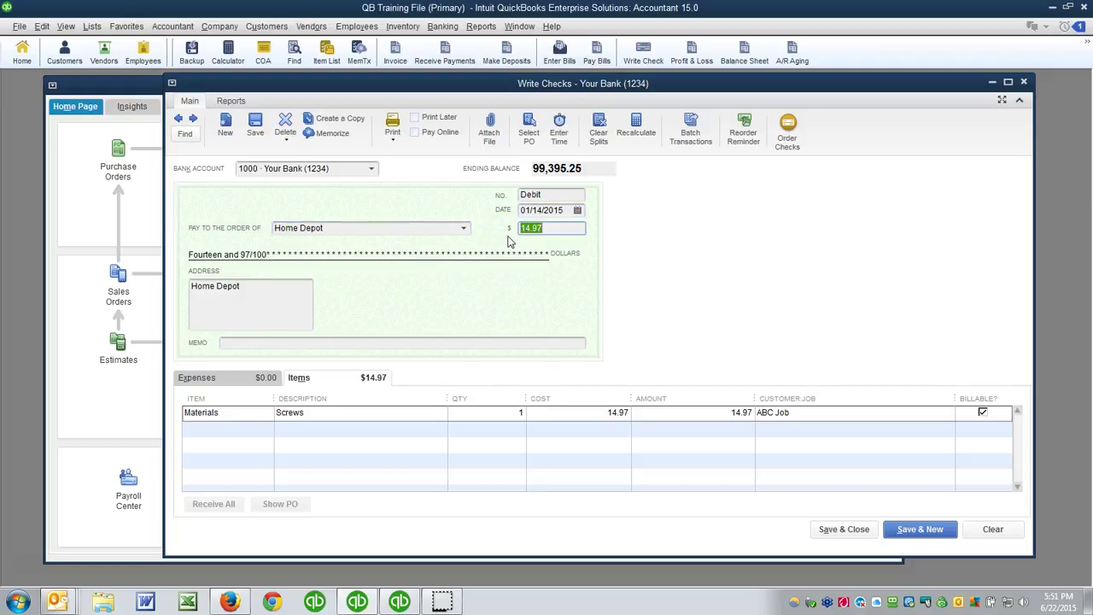
# Replace the recalled Materials line with item 2 x 4 x 93, quantity 114, assigned to ABC Job
pyautogui.click(241, 415)
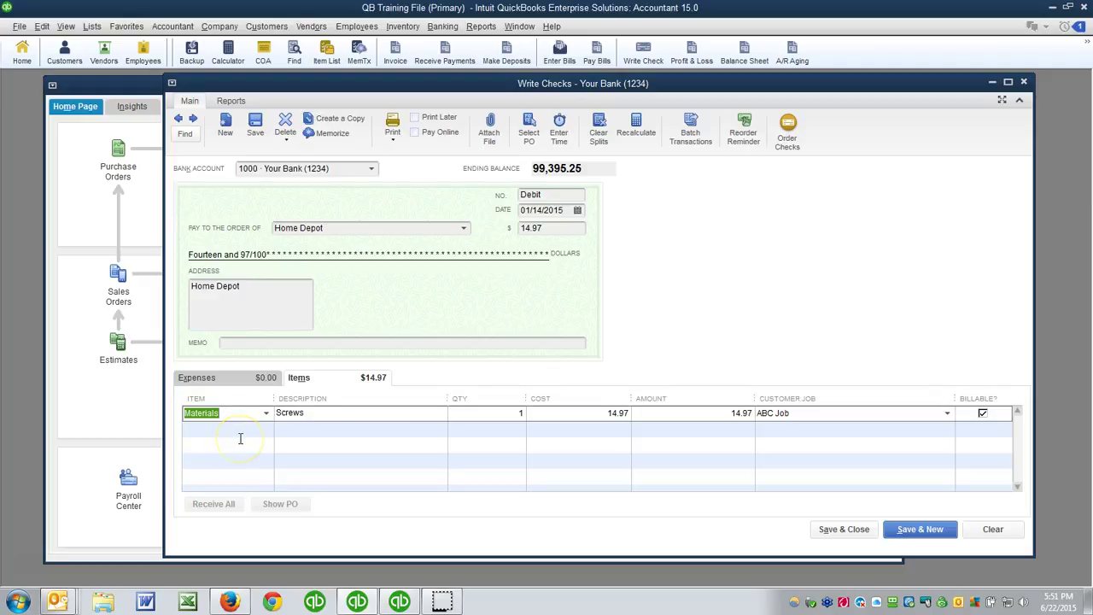
pyautogui.write('2')
pyautogui.press('Tab')
pyautogui.press('Tab')
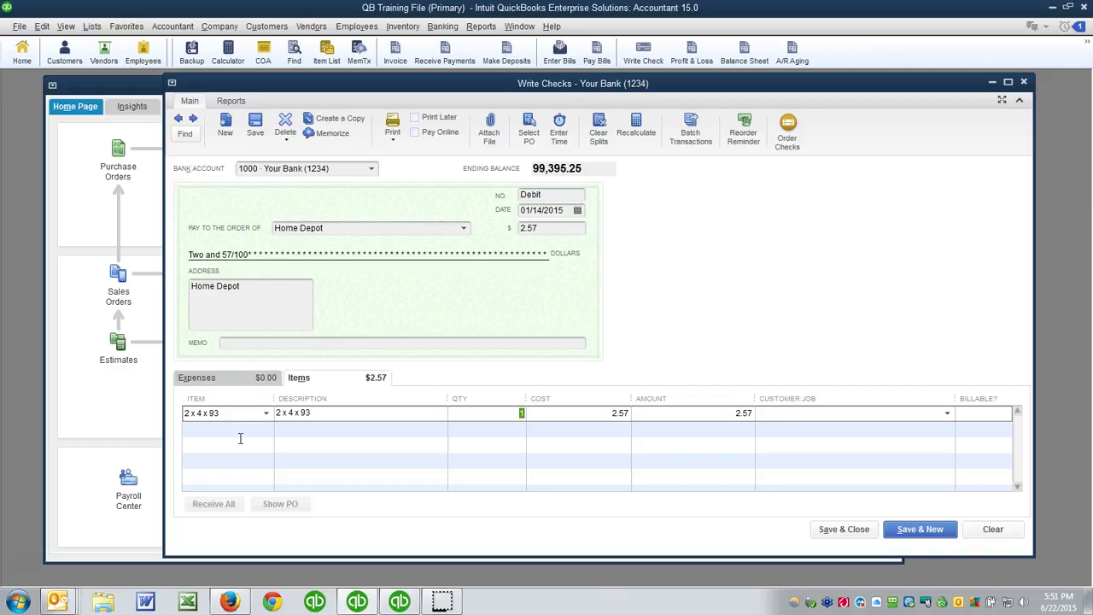
pyautogui.write('114')
pyautogui.press('Tab')
pyautogui.press('Tab')
pyautogui.press('Tab')
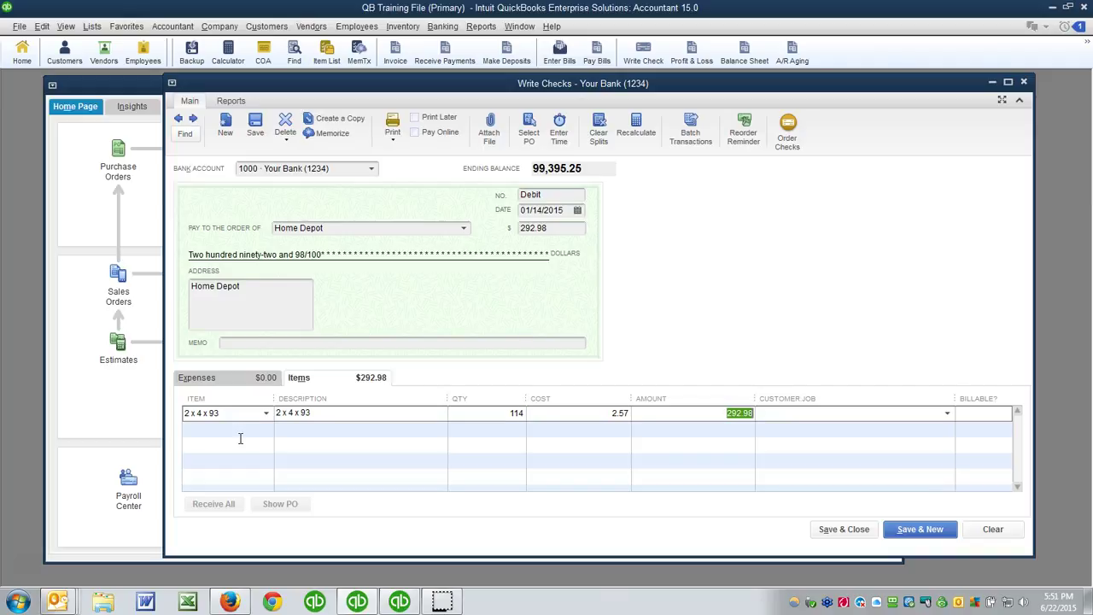
pyautogui.write('a')
pyautogui.press('Tab')
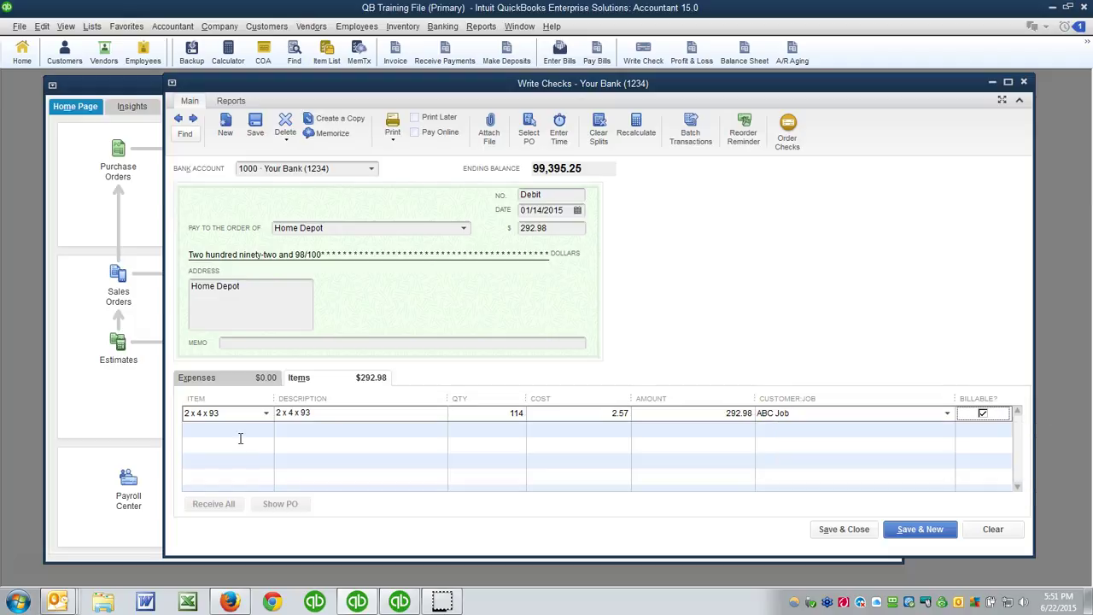
# Add a second item line for 2 x 6 x 96 with quantity 77
pyautogui.click(240, 438)
pyautogui.write('2 x 4 x 93')
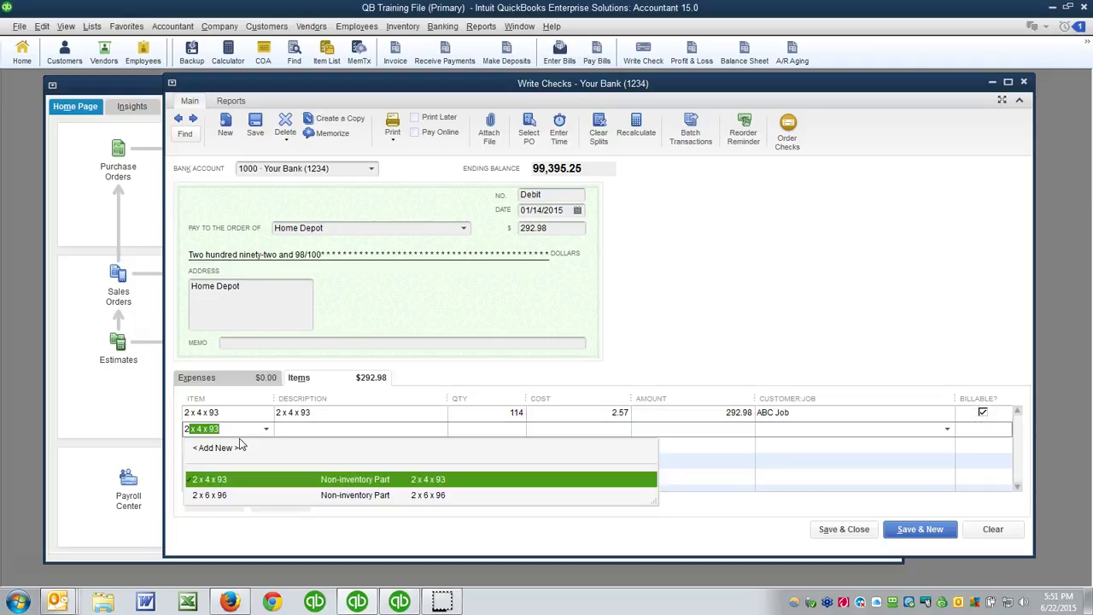
pyautogui.press('Down')
pyautogui.press('Tab')
pyautogui.press('Tab')
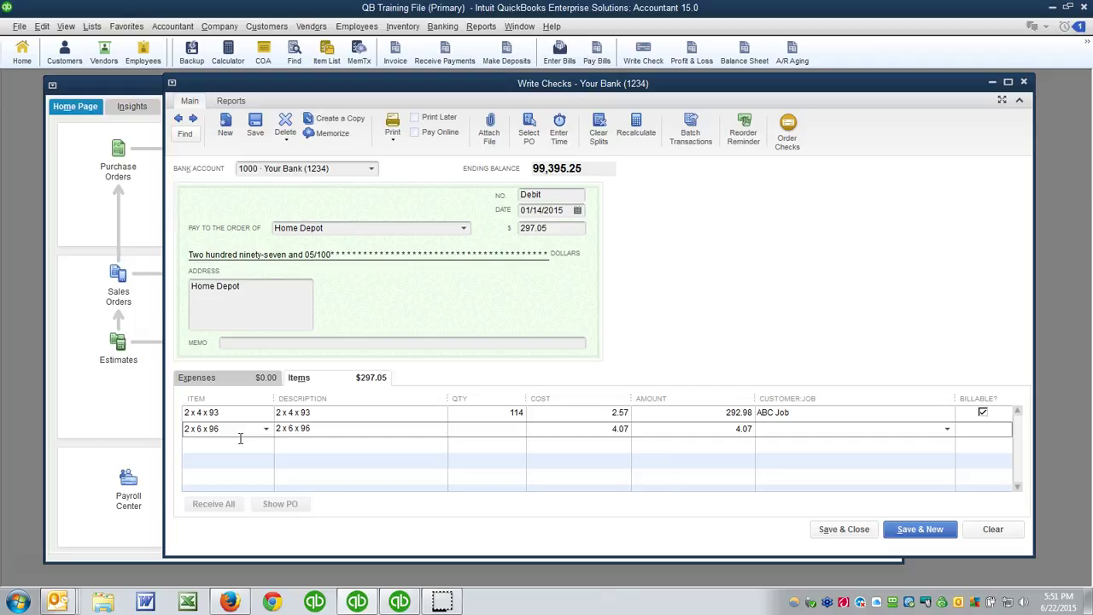
pyautogui.press('Tab')
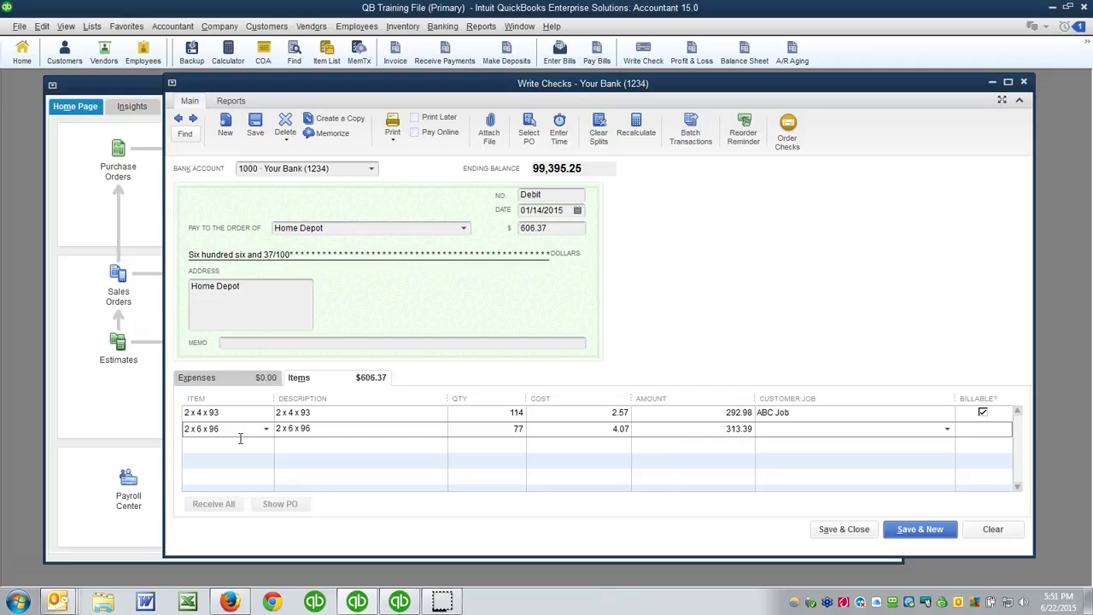
# Assign the 2 x 6 x 96 line to ABC Job, and save the check to start a new one
pyautogui.press('Tab')
pyautogui.press('Tab')
pyautogui.write('AB')
pyautogui.press('Tab')
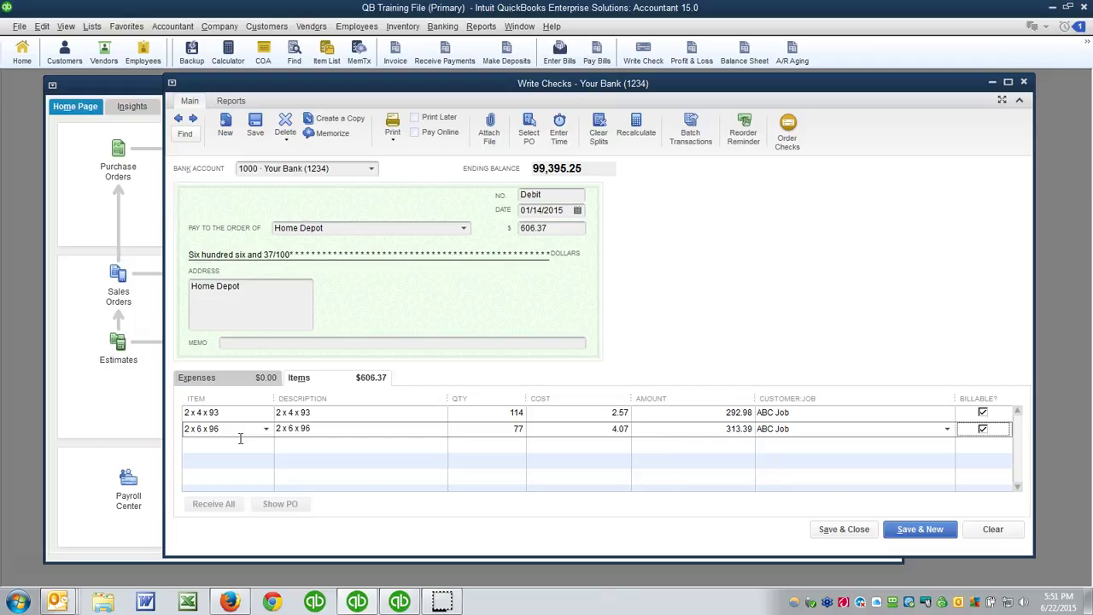
pyautogui.press('Tab')
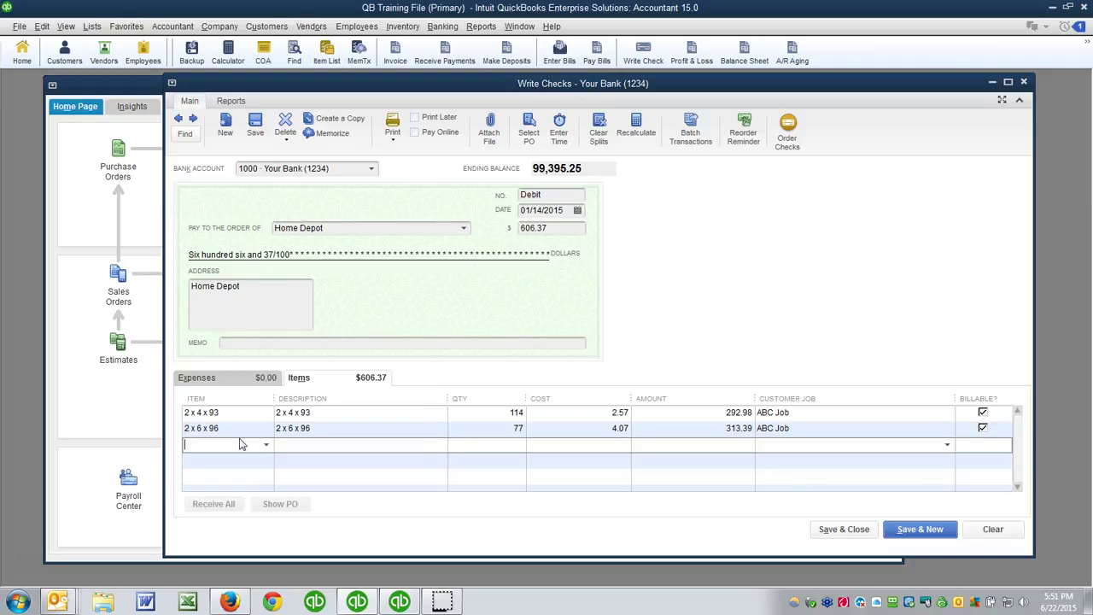
pyautogui.click(391, 226)
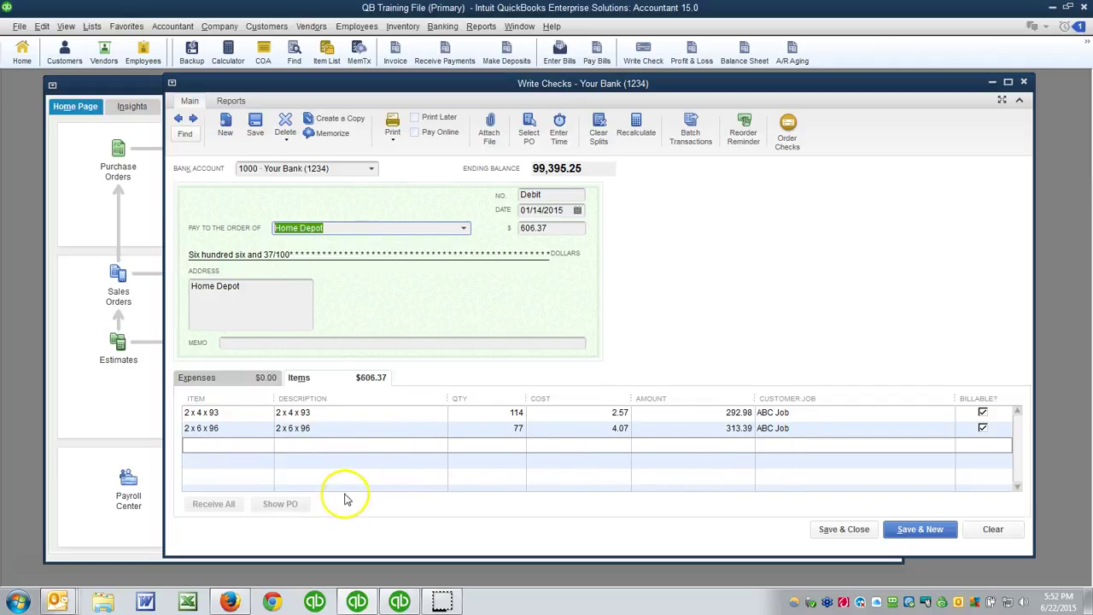
pyautogui.click(900, 529)
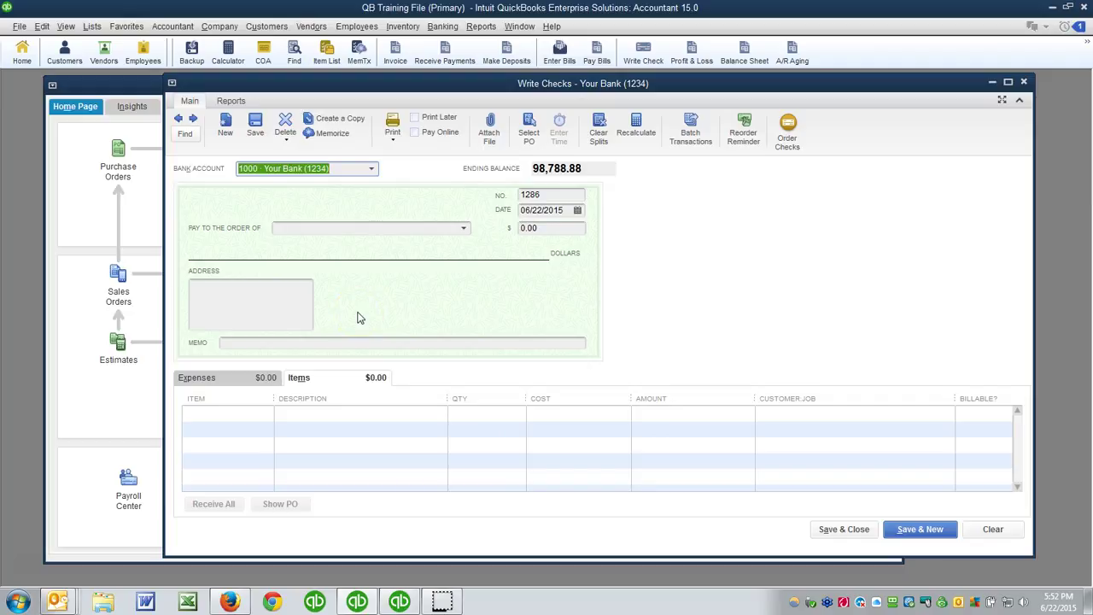
# Show the expense lines of the new check and set its number to Online
pyautogui.click(325, 378)
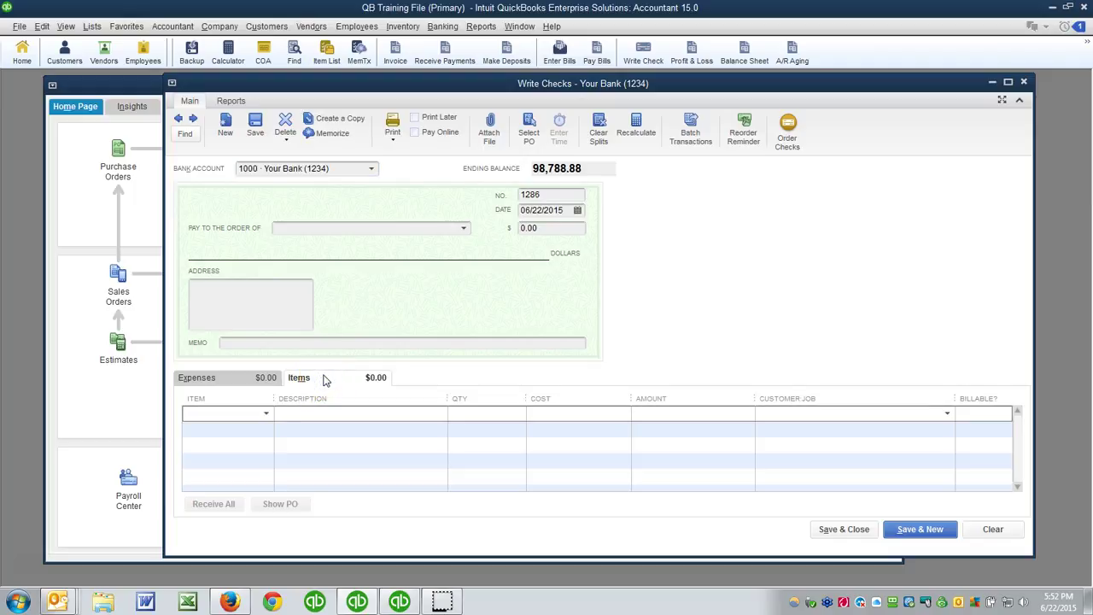
pyautogui.click(325, 378)
pyautogui.click(322, 380)
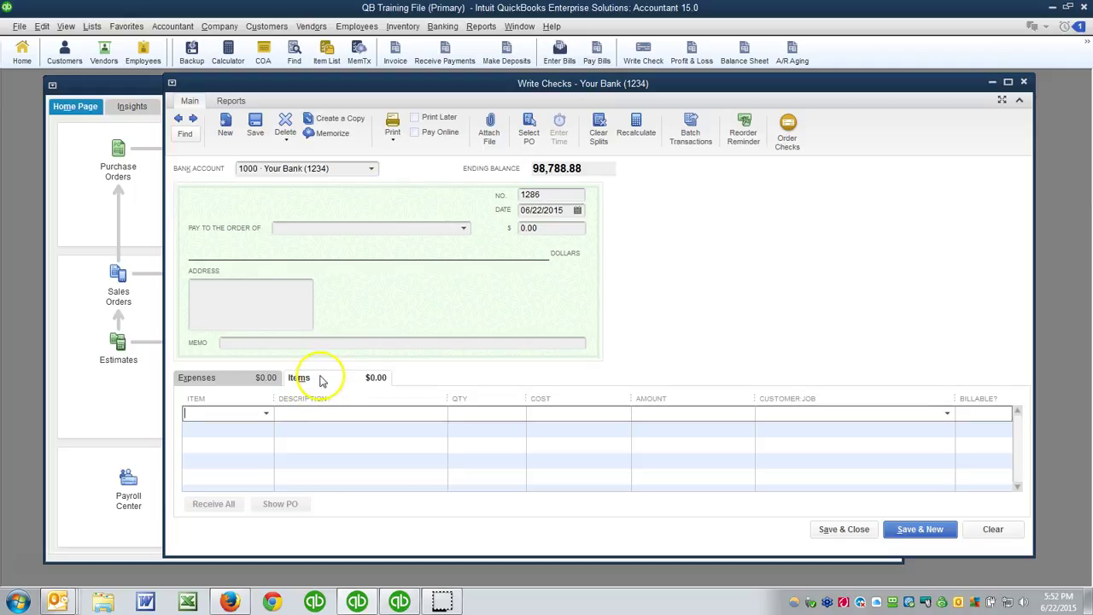
pyautogui.click(243, 381)
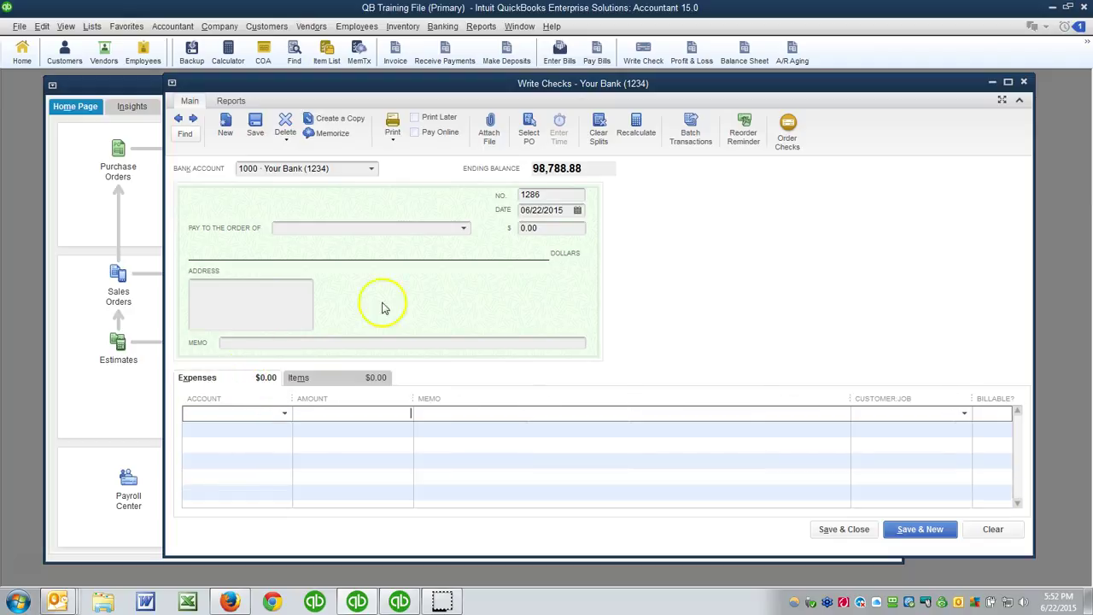
pyautogui.doubleClick(538, 195)
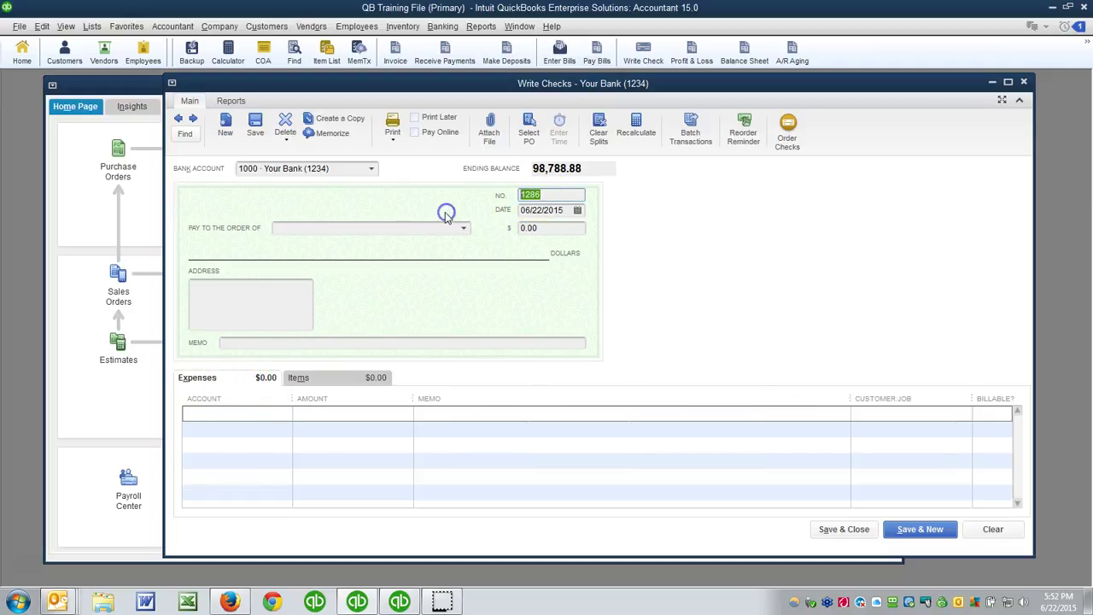
pyautogui.write('Online')
pyautogui.press('Tab')
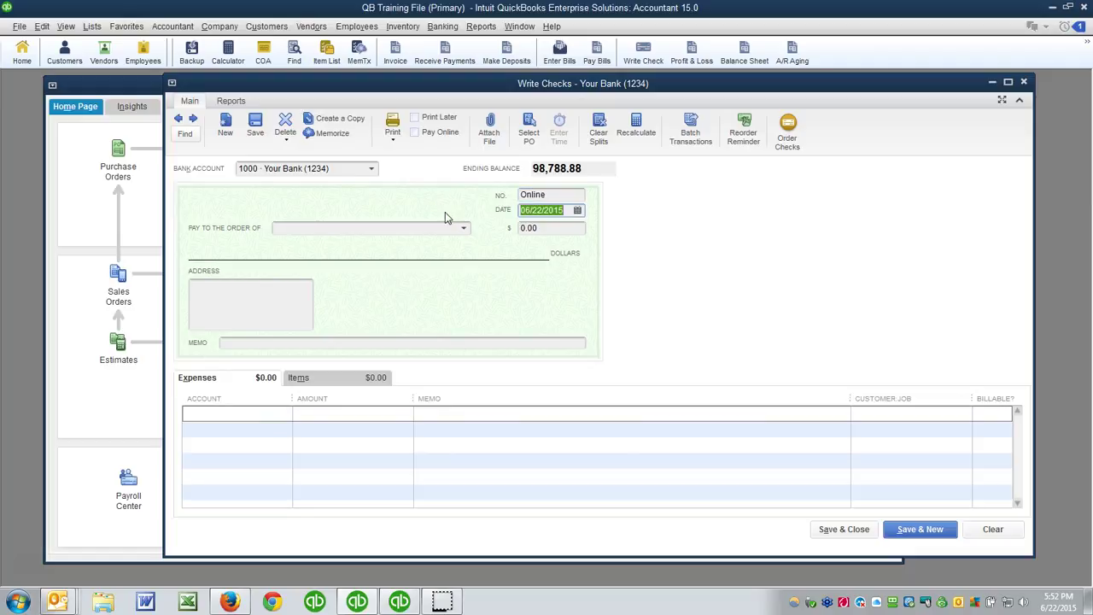
# Date the online check 01/27/2015 and make it payable to Duke Energy
pyautogui.write('1/27')
pyautogui.press('Tab')
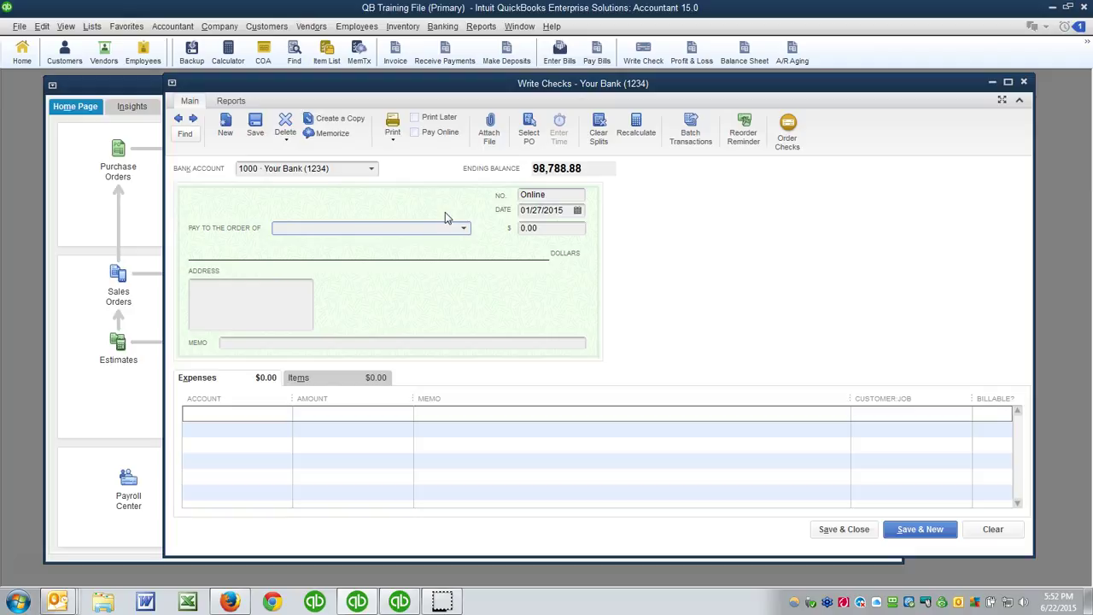
pyautogui.write('Duke Energy')
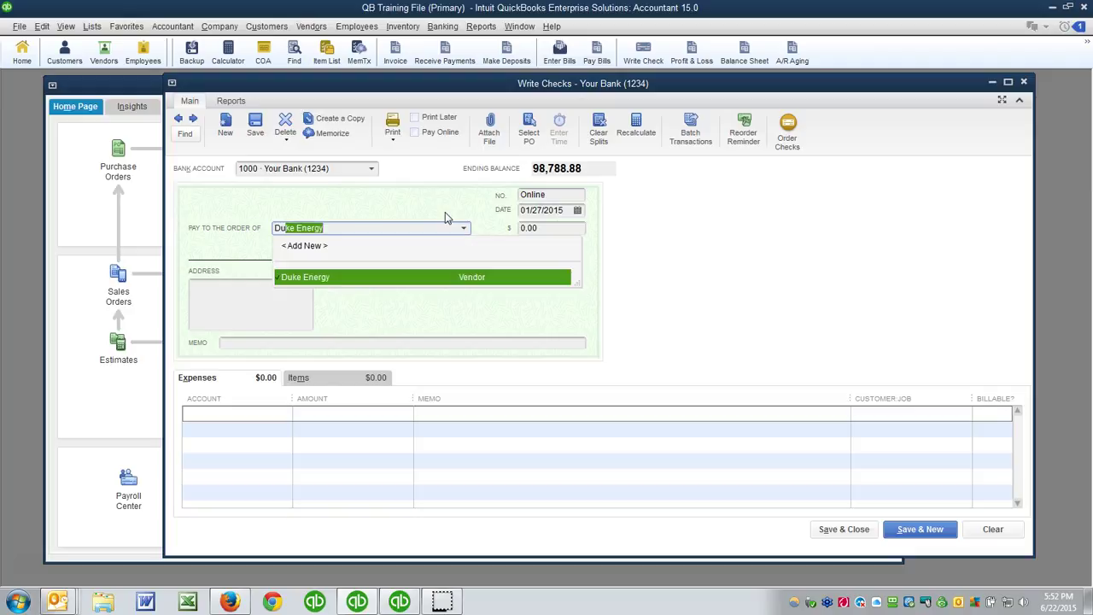
pyautogui.press('Tab')
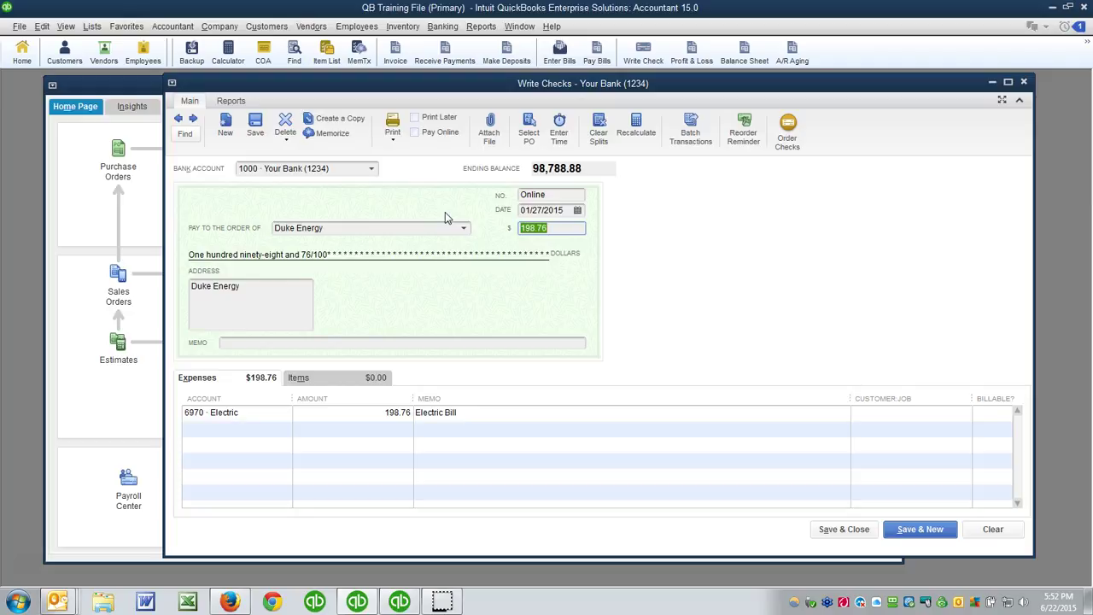
# Set the January Duke Energy payment amount to 214.14, and save the check to start a new one
pyautogui.press('BackSpace')
pyautogui.write('214.14')
pyautogui.press('Tab')
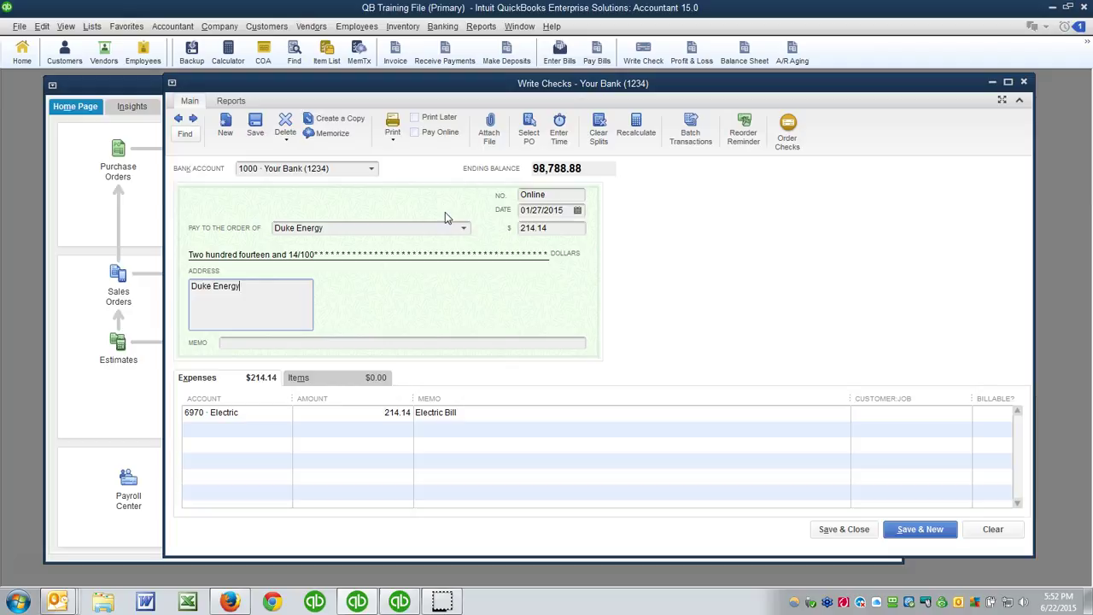
pyautogui.click(540, 227)
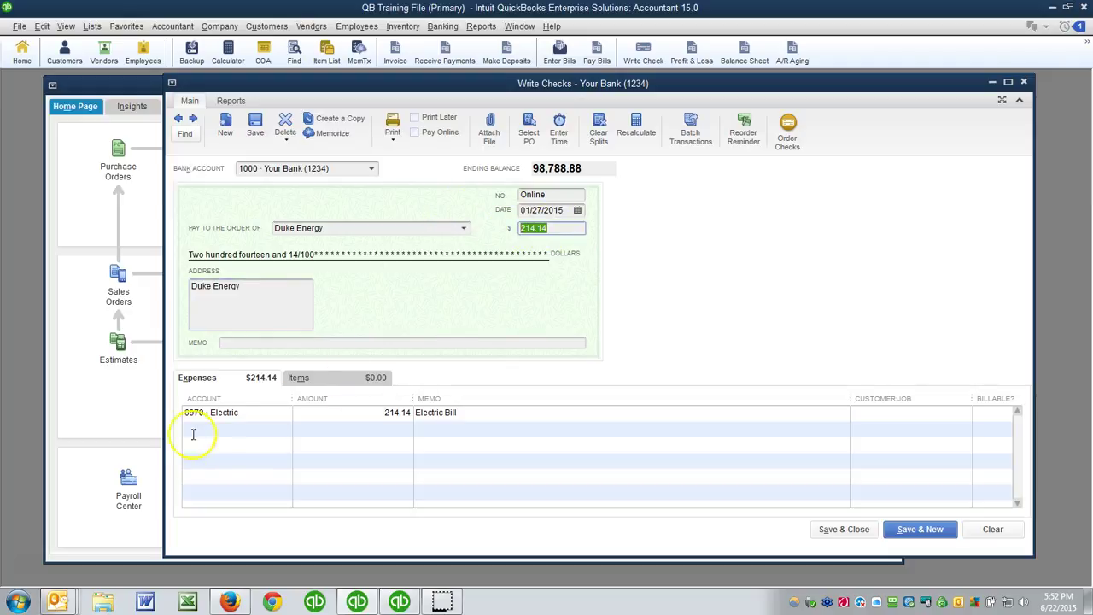
pyautogui.click(237, 415)
pyautogui.click(475, 413)
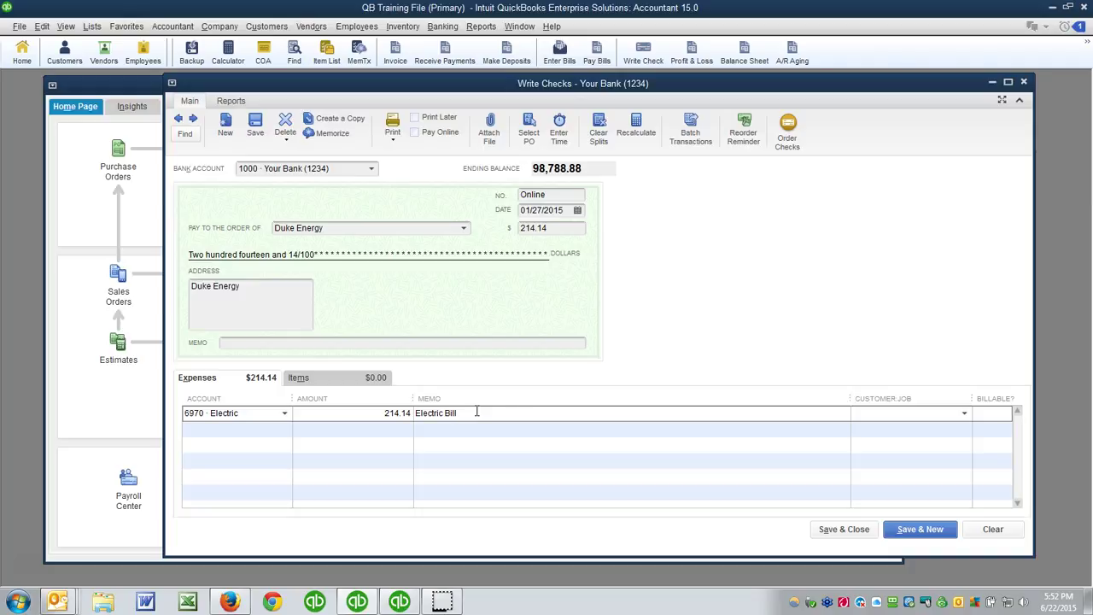
pyautogui.click(921, 529)
# Number the new check Online, date it 02/17/2015, and choose Duke Energy as the payee
pyautogui.write('Online')
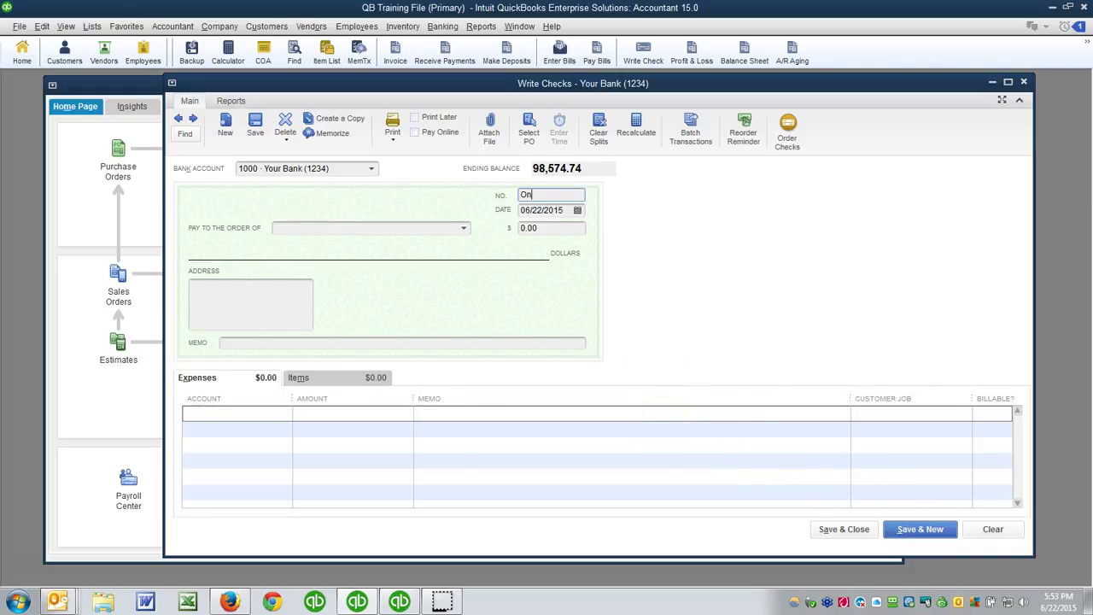
pyautogui.press('Tab')
pyautogui.write('2')
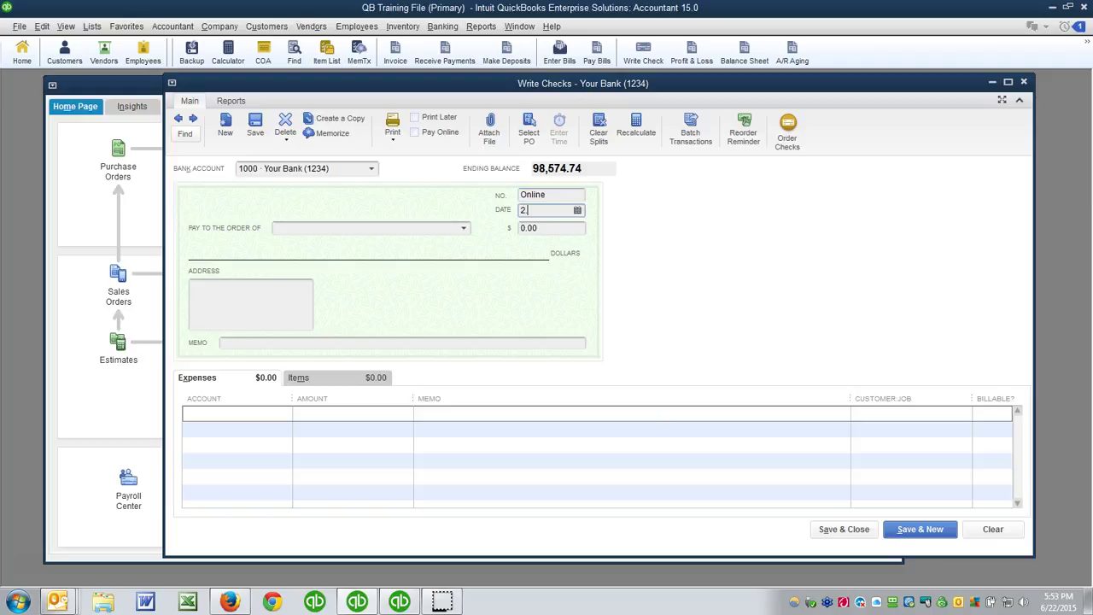
pyautogui.write('.17')
pyautogui.press('Tab')
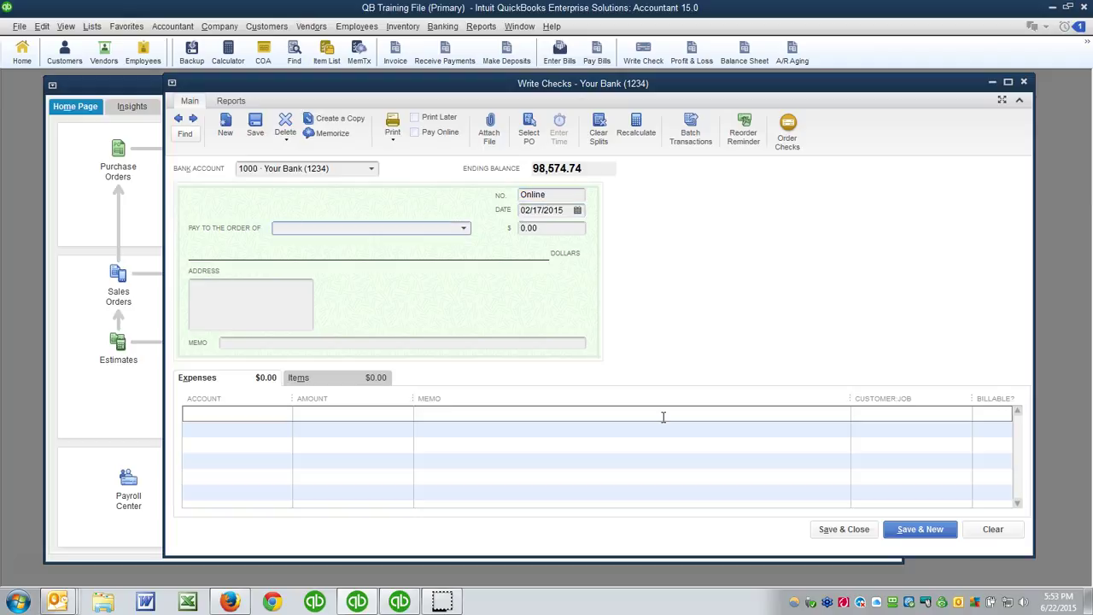
pyautogui.write('Duke Energy')
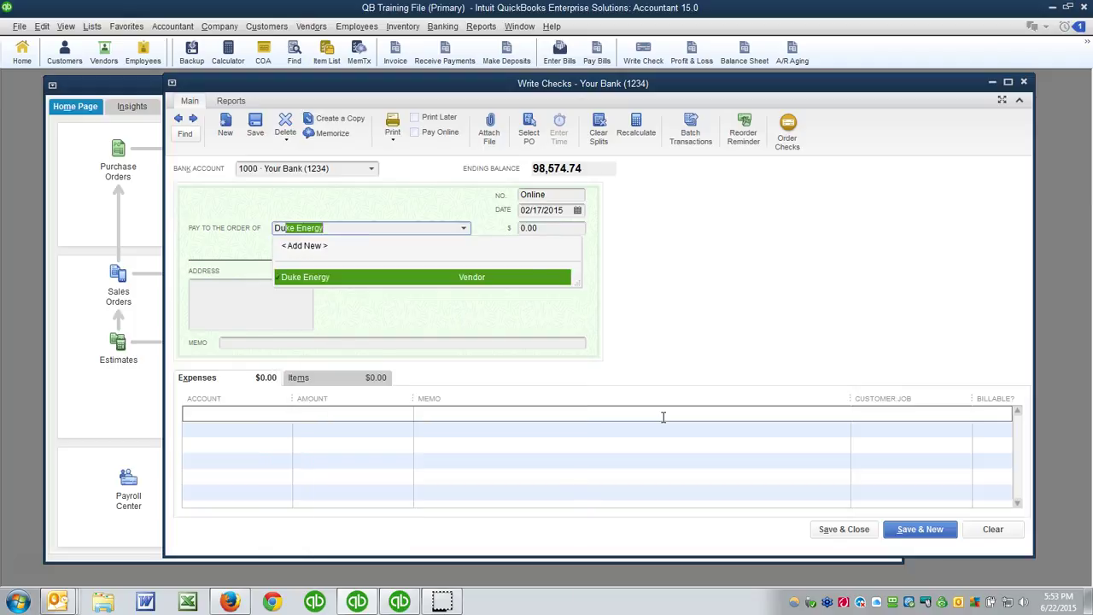
pyautogui.press('Tab')
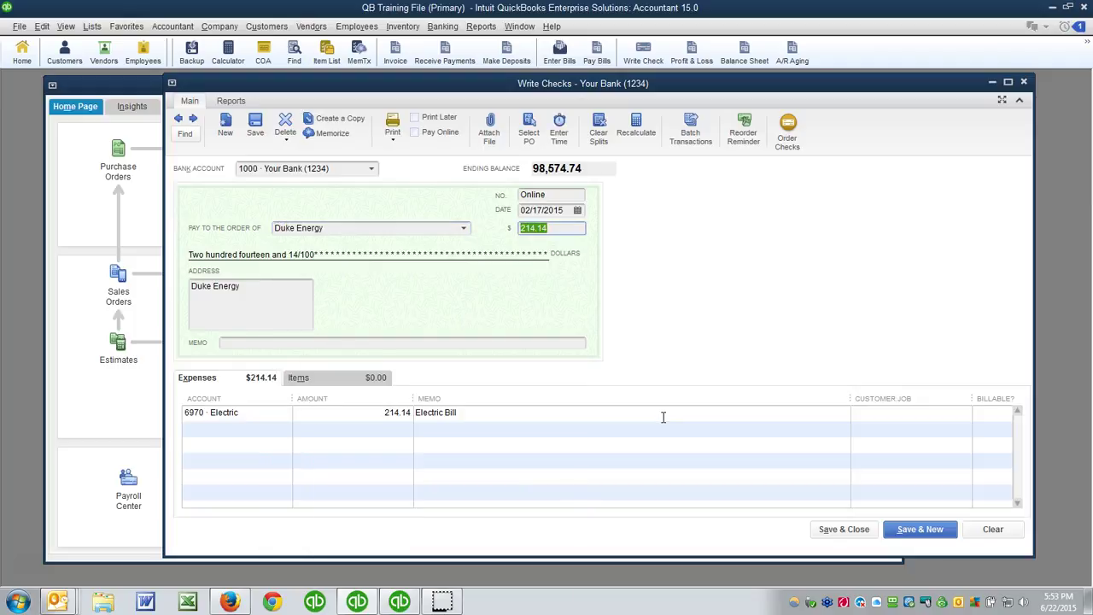
# Set the February Duke Energy payment amount to 277.76, and save the check to start another
pyautogui.write('277.76')
pyautogui.press('Tab')
pyautogui.press('Tab')
pyautogui.press('Tab')
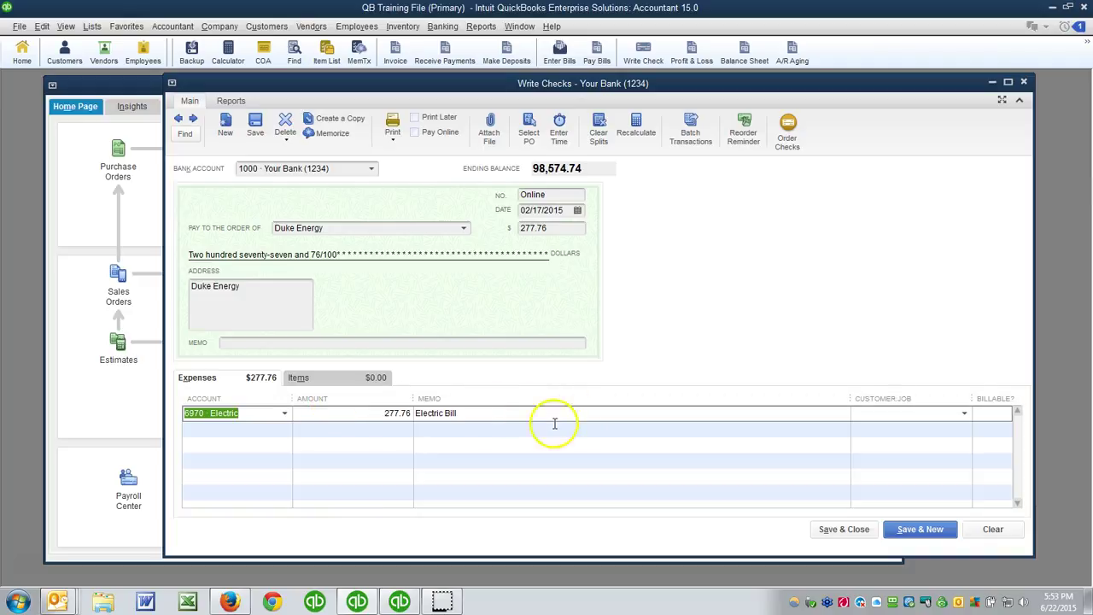
pyautogui.click(270, 411)
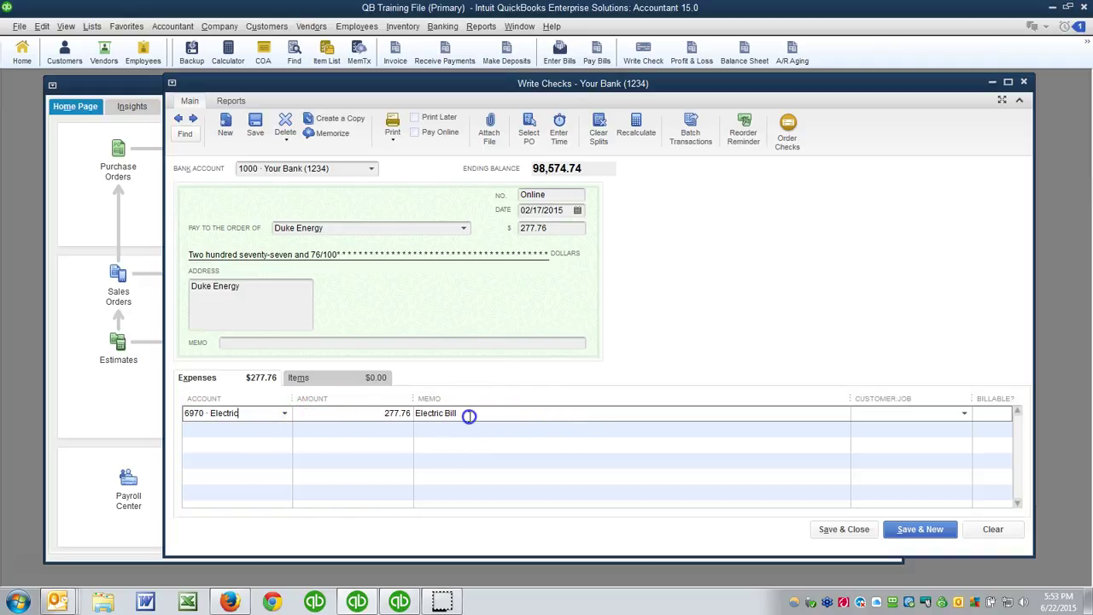
pyautogui.click(382, 413)
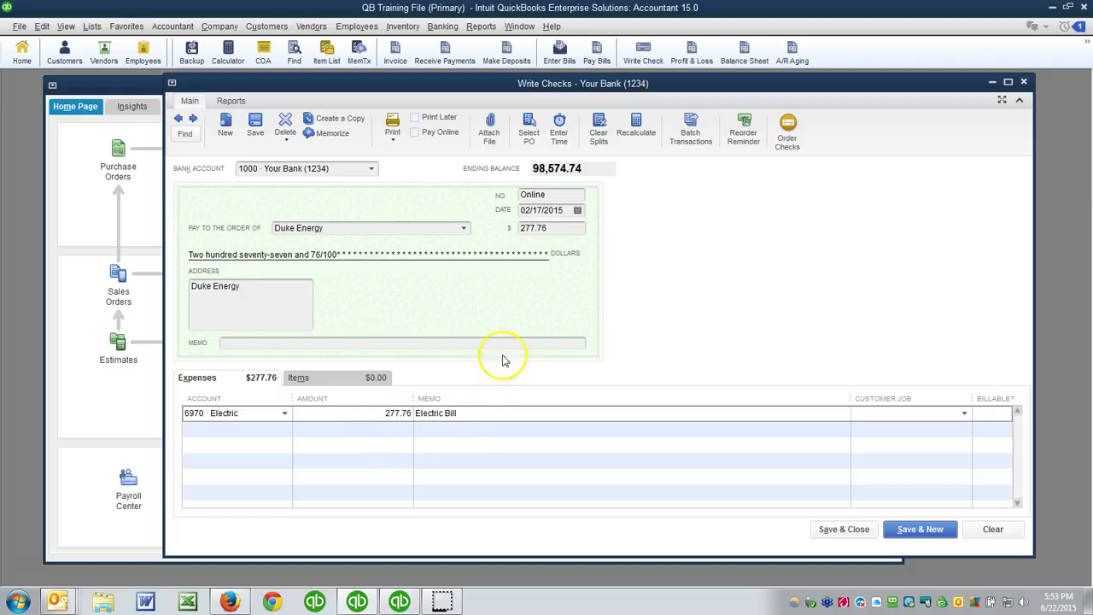
pyautogui.click(914, 532)
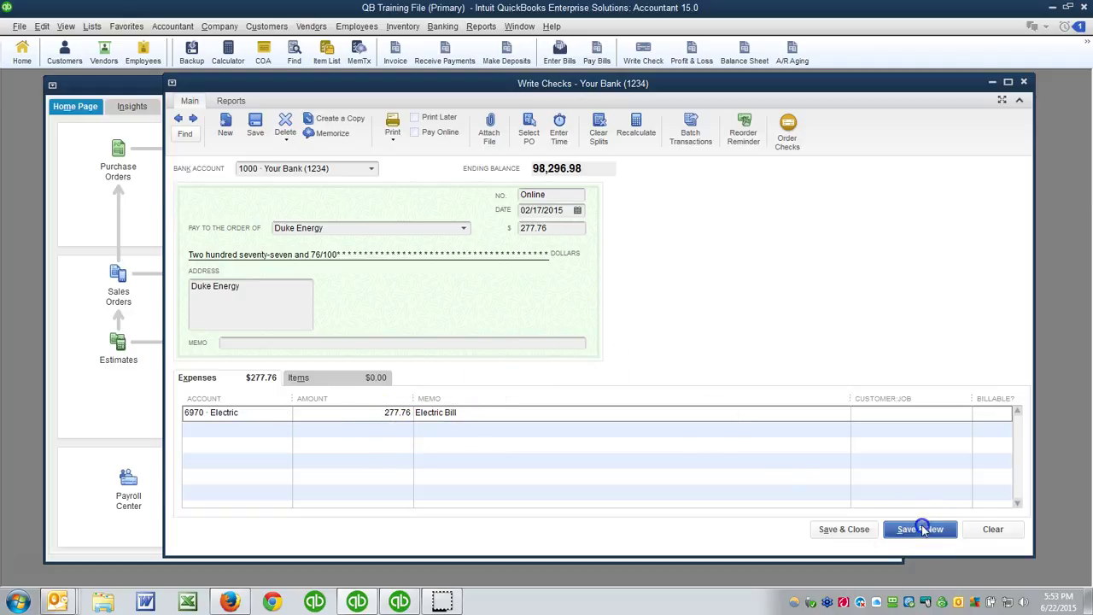